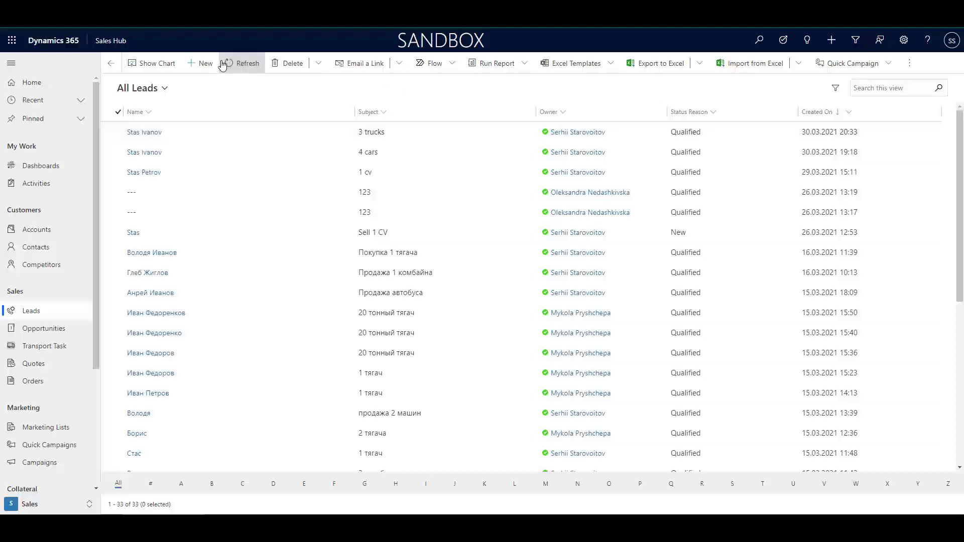
Start a new lead with subject '3 trucks', order type Item based and lead type Cars and Vehicles
left_click(191, 69)
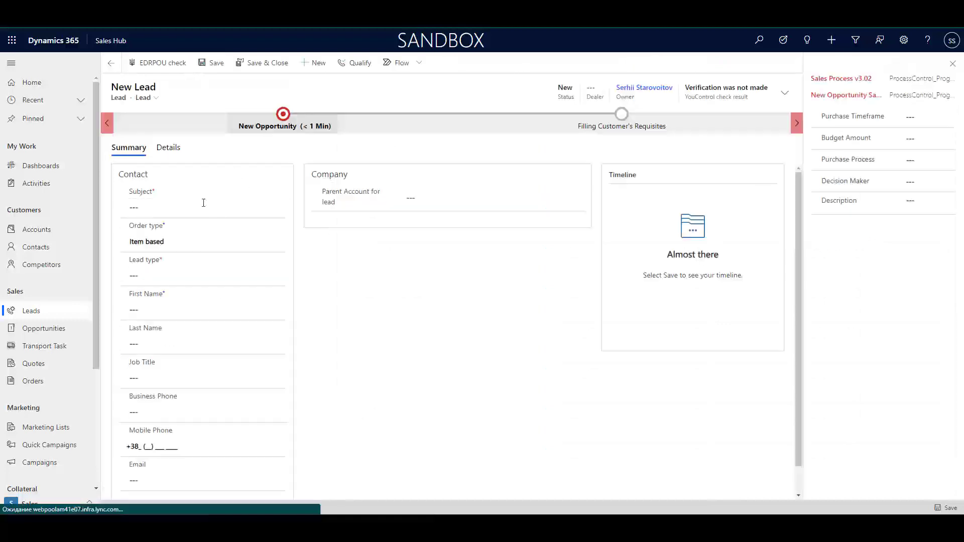
left_click(180, 206)
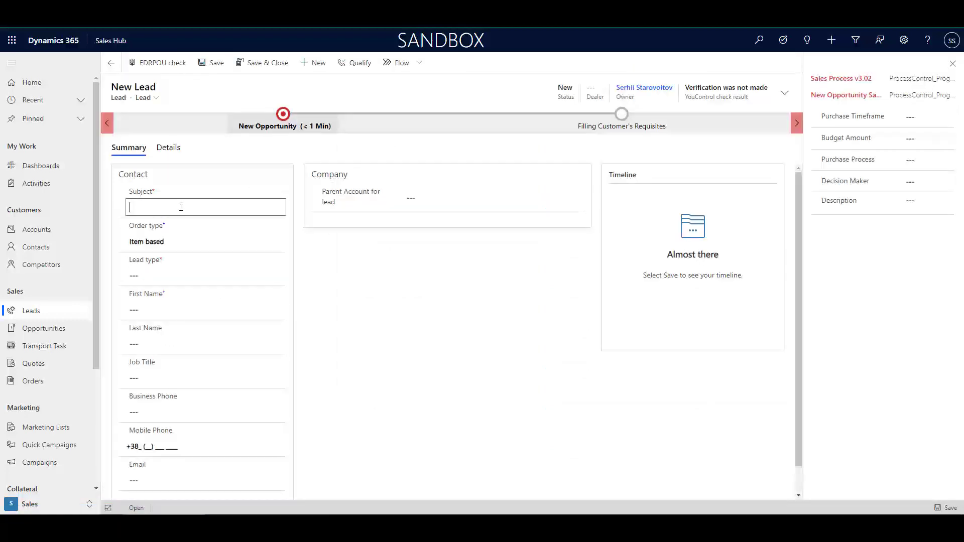
type("3")
type(" tr")
type("ac")
key("BackSpace")
key("BackSpace")
type("ucks")
left_click(214, 245)
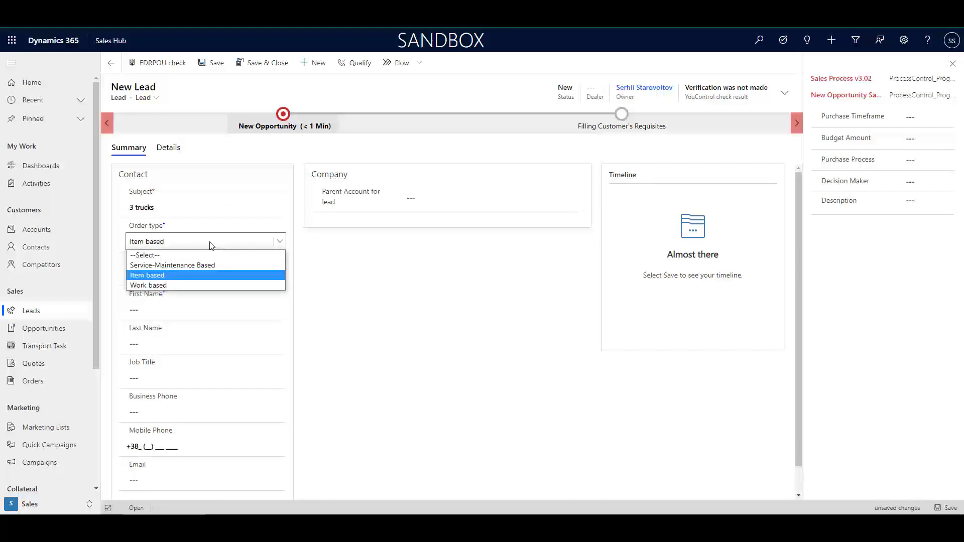
left_click(170, 275)
left_click(157, 276)
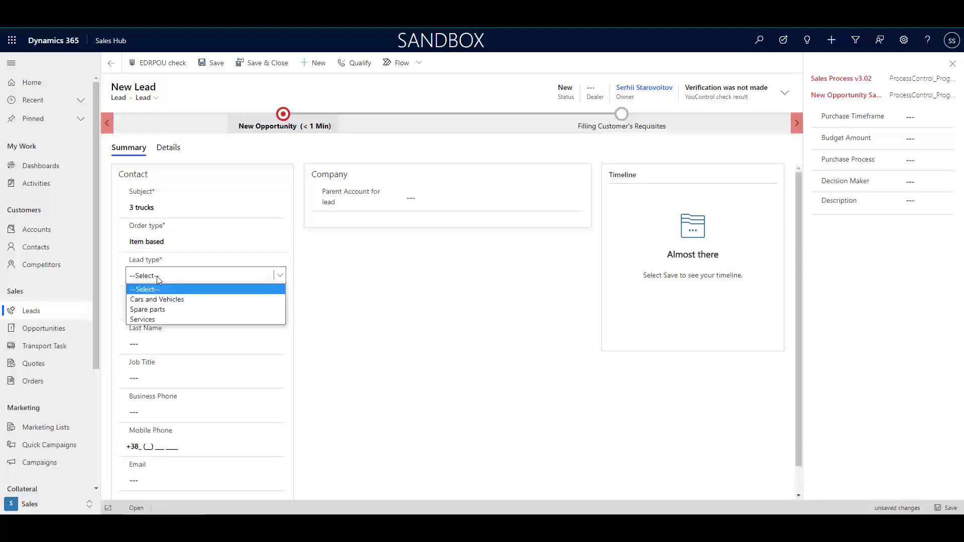
left_click(158, 301)
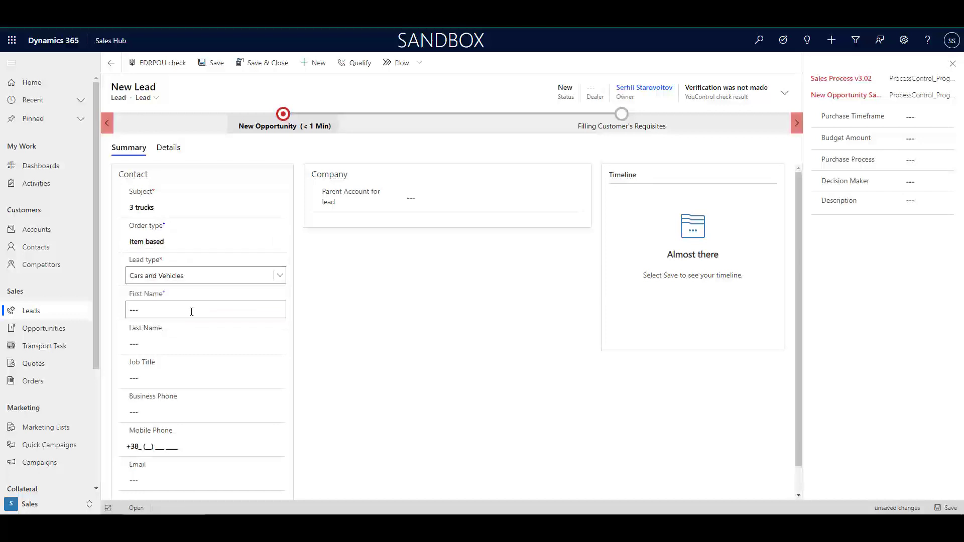
Fill in the contact's first and last name, job title 'manager', mobile phone and e-mail
left_click(186, 308)
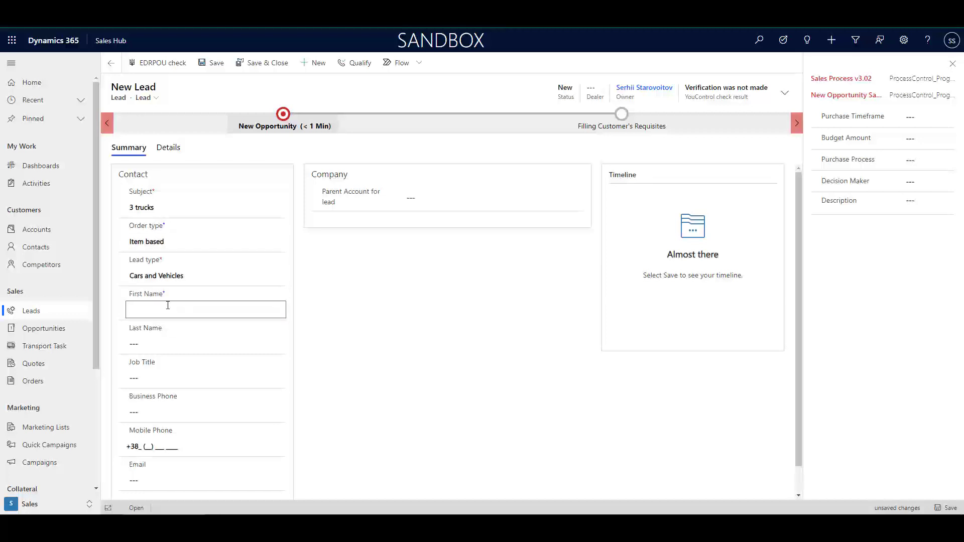
left_click(152, 340)
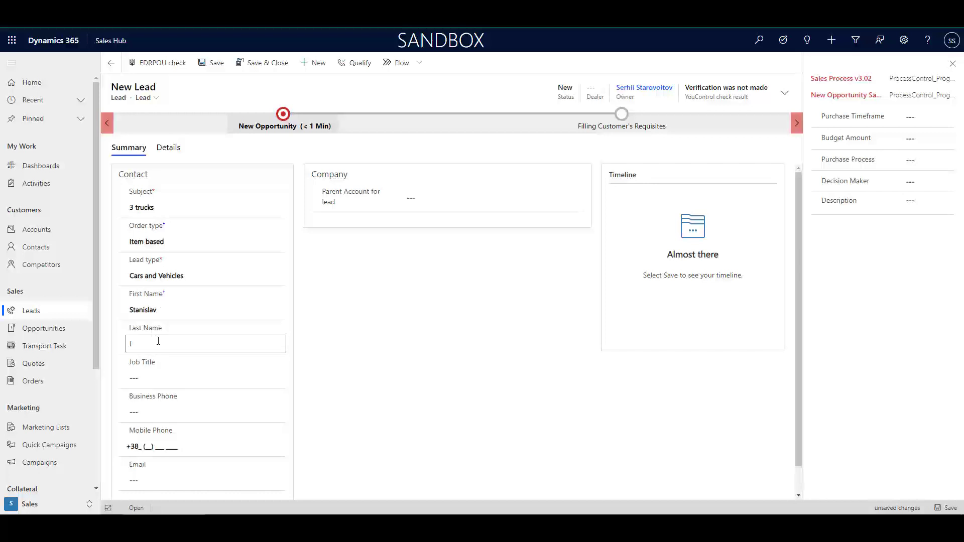
left_click(161, 381)
type("manager")
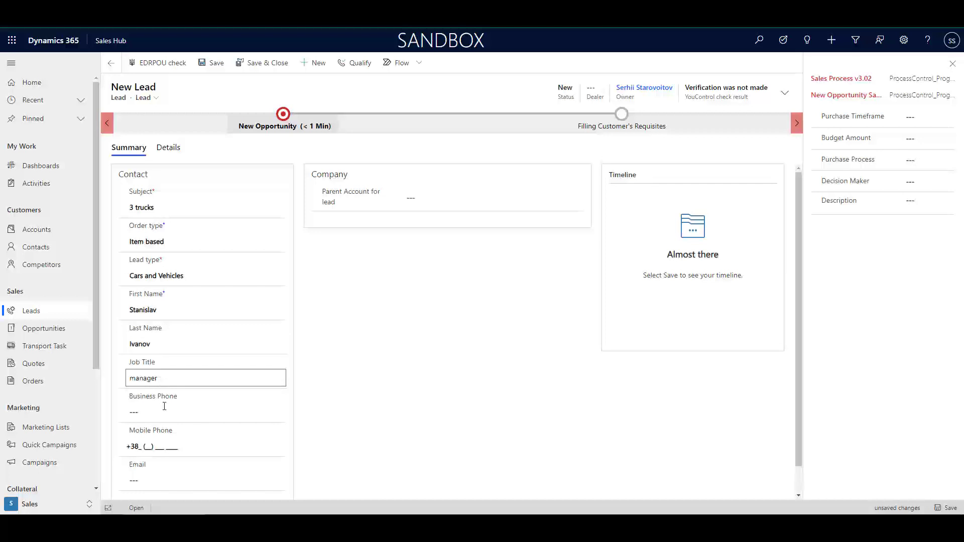
left_click(180, 442)
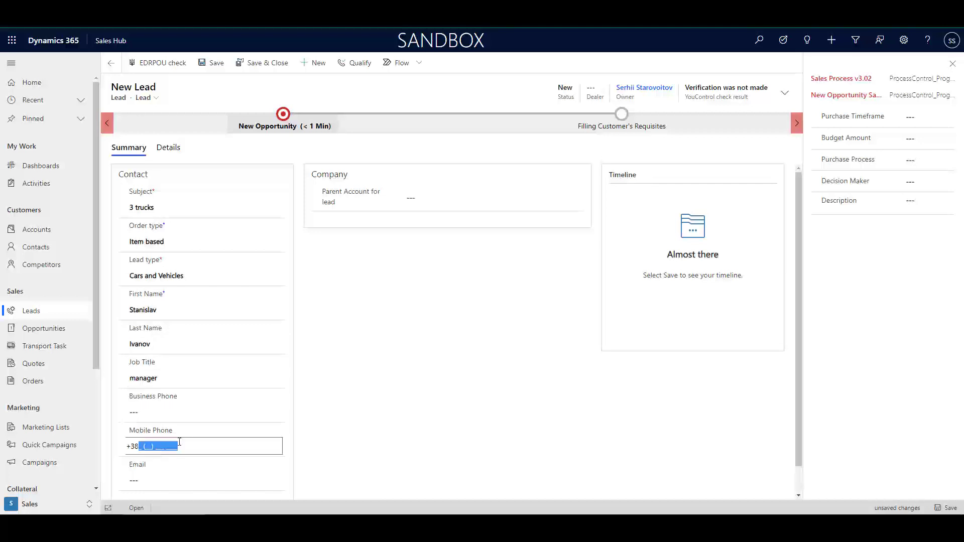
left_click(161, 481)
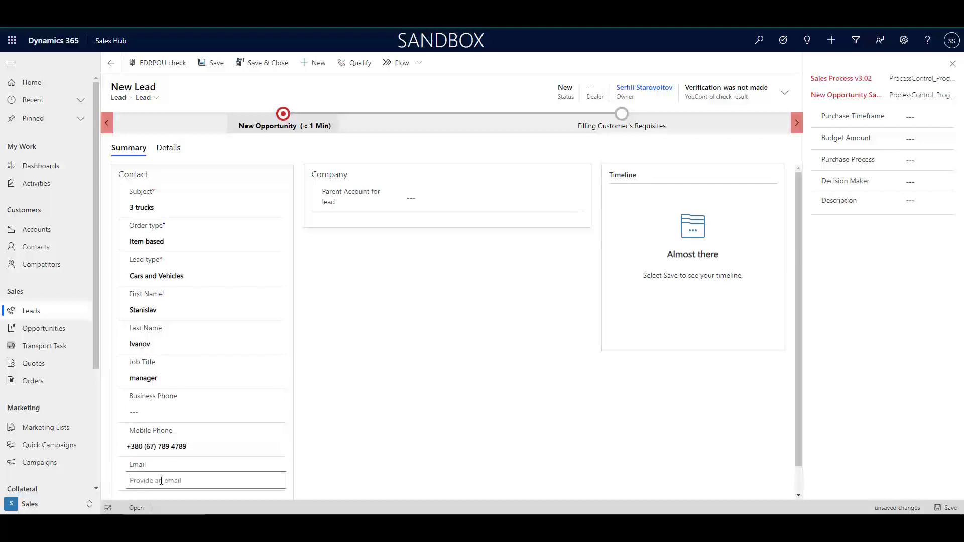
Set the lead's parent account to Standard Company
left_click(409, 198)
left_click(577, 198)
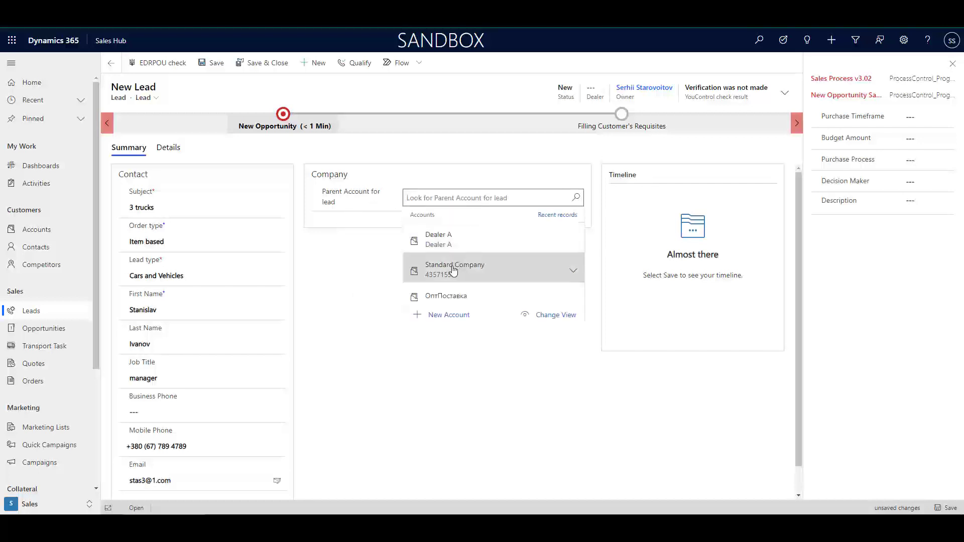
left_click(453, 270)
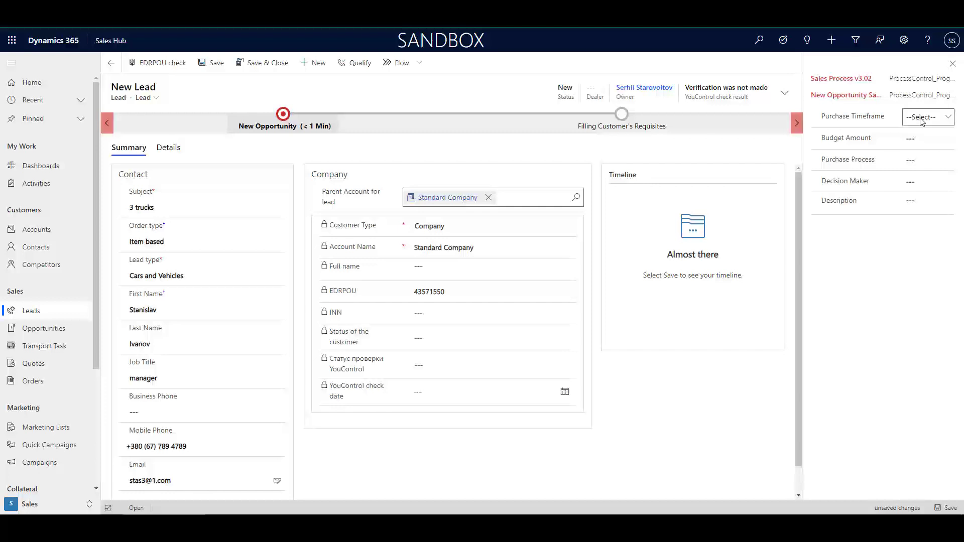
Set timeframe This Quarter, budget 5000000, Individual purchase process, decision maker and description '3 trucks'
left_click(923, 120)
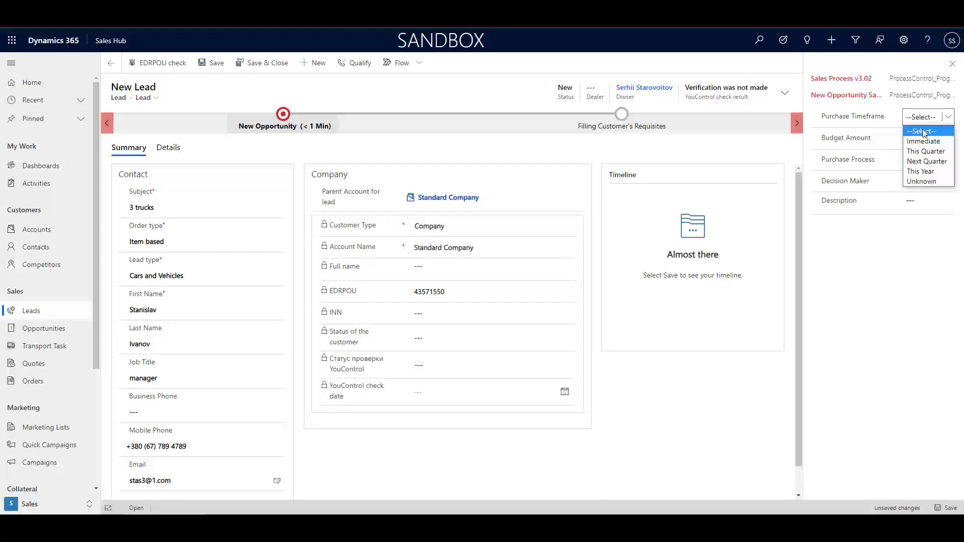
left_click(928, 152)
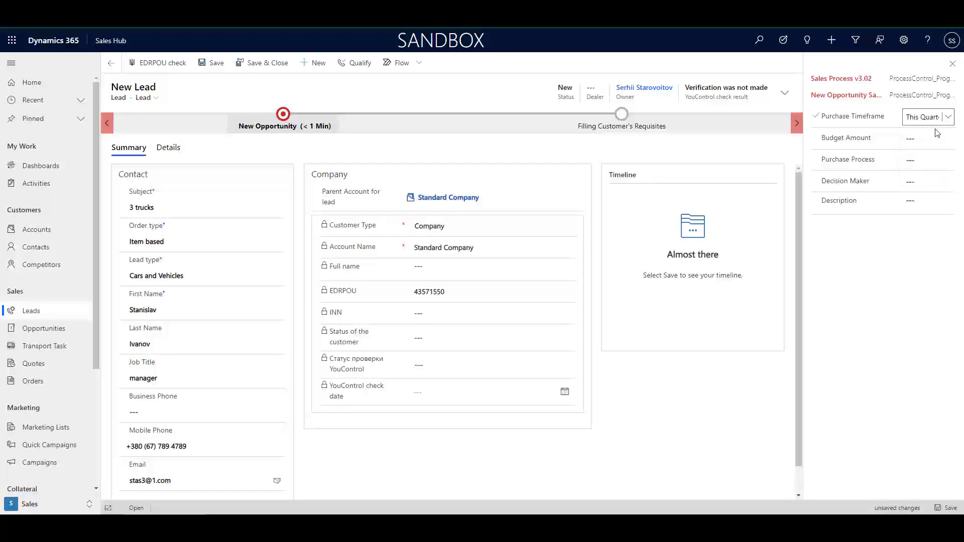
left_click(920, 144)
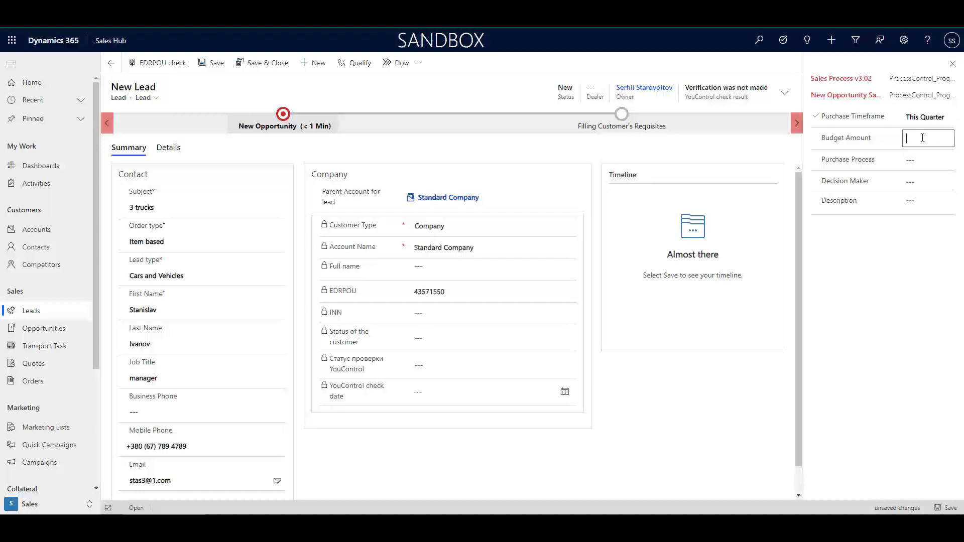
type("5000000")
left_click(923, 160)
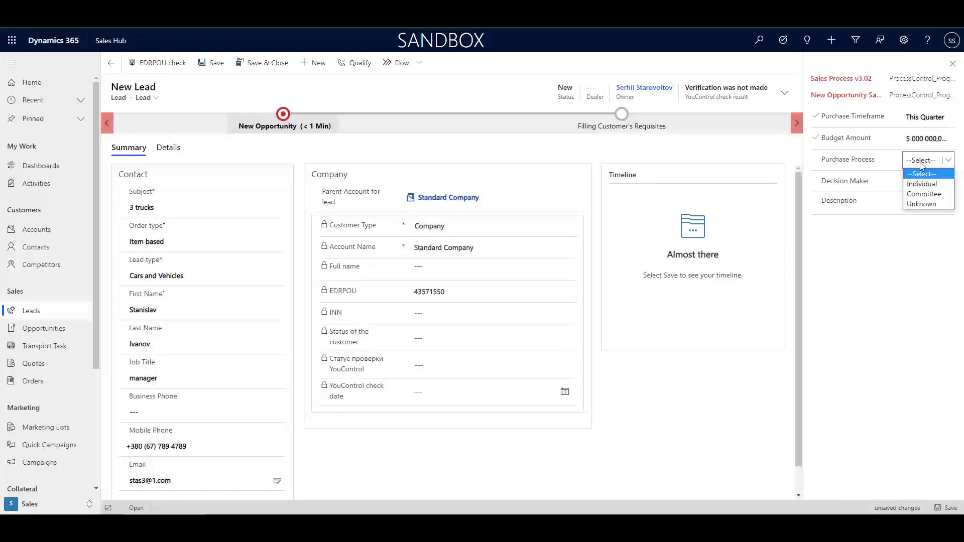
left_click(920, 184)
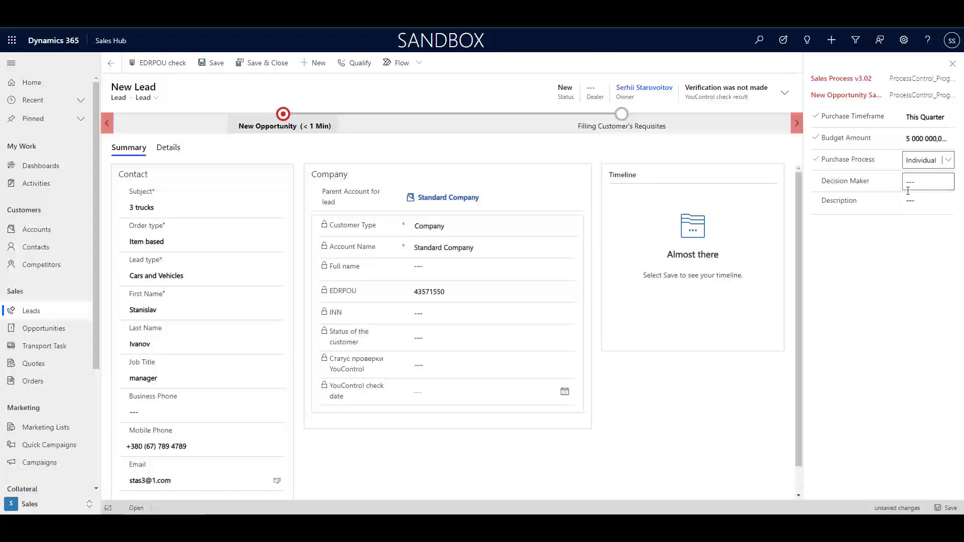
type("mark")
left_click(919, 202)
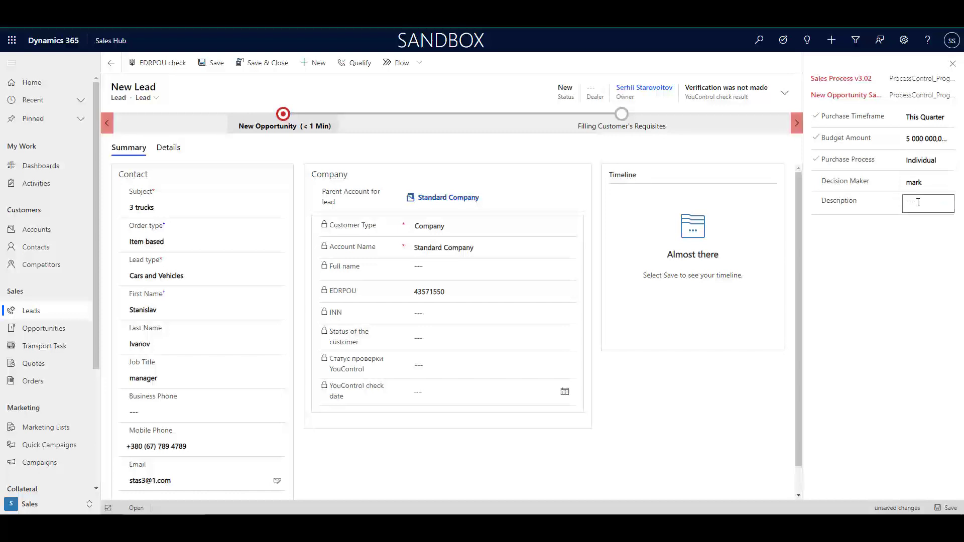
left_click(918, 203)
type("3 trucks")
Save the lead and advance it to the Filling Customer's Requisites stage
left_click(216, 63)
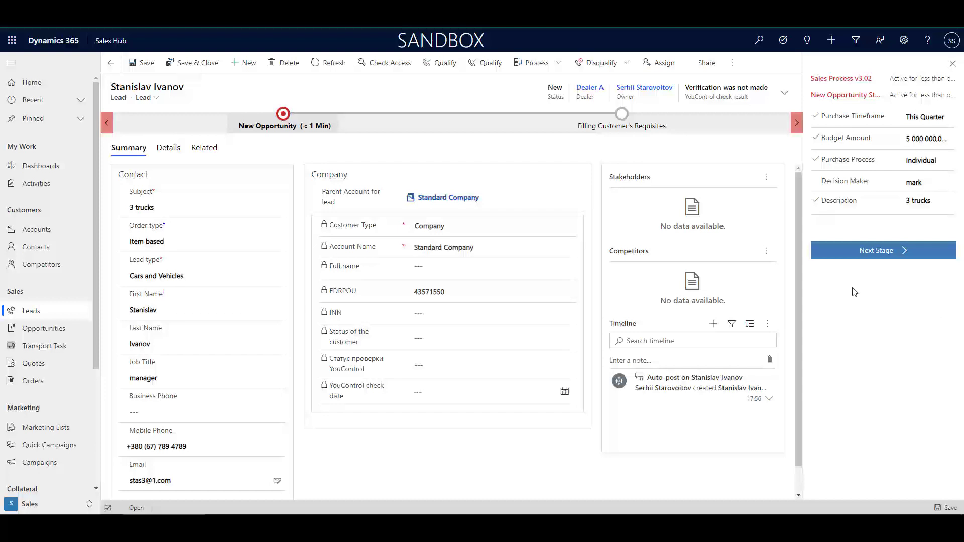
left_click(898, 257)
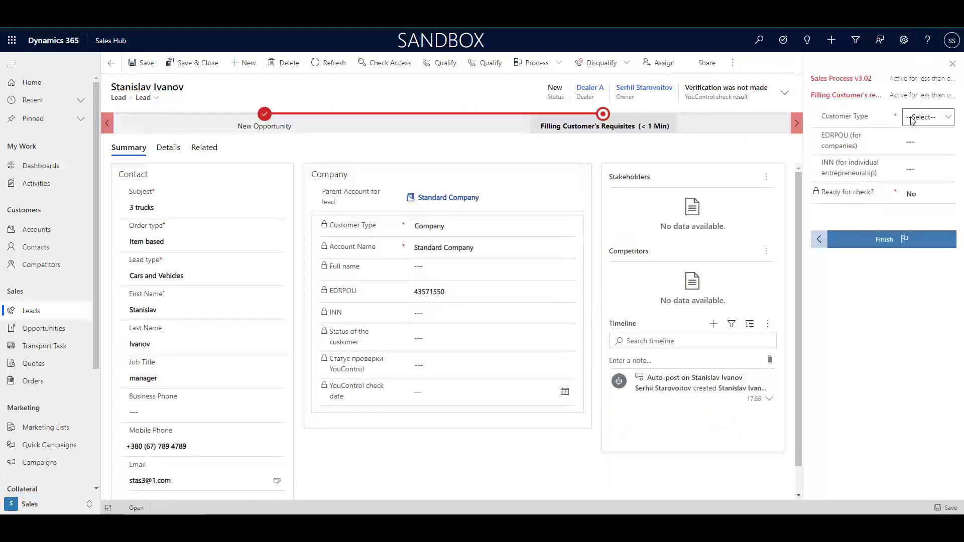
Set customer type to Company, paste the company's EDRPOU code into the process, save, and advance to Youcontrol Check
left_click(927, 119)
left_click(884, 141)
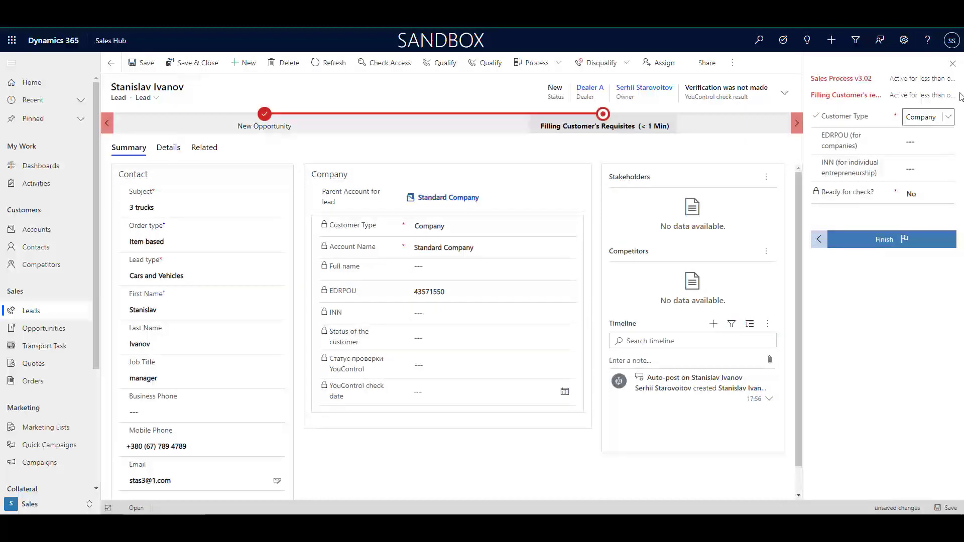
double_click(427, 299)
key("ctrl+c")
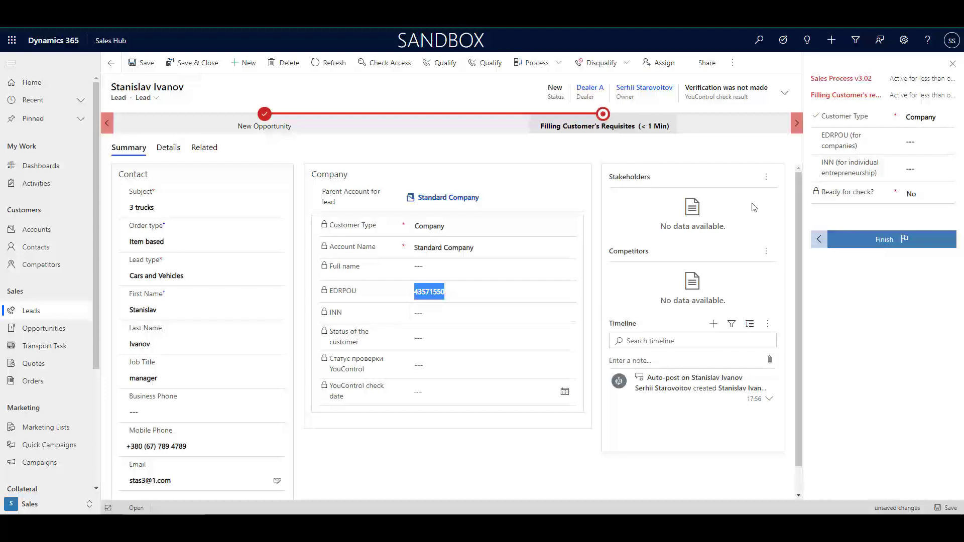
left_click(918, 143)
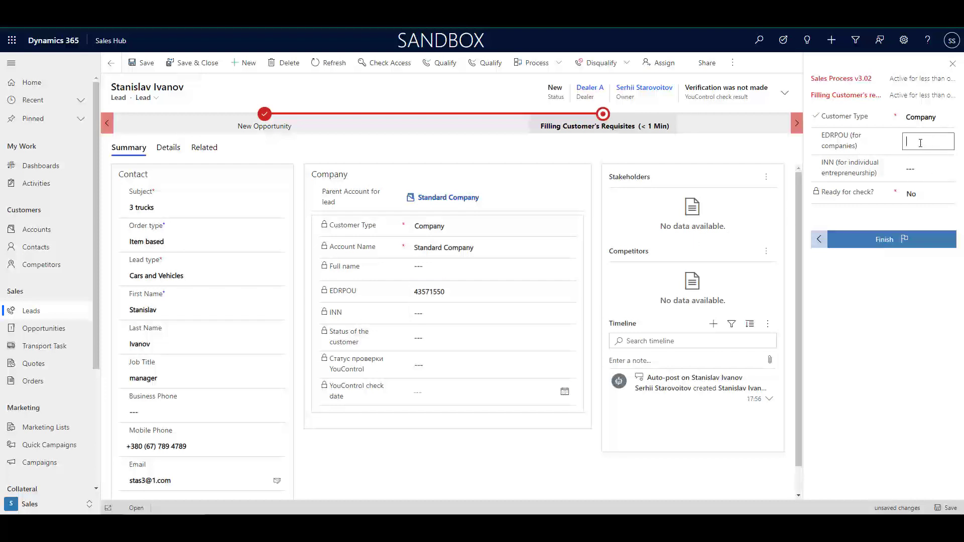
key("ctrl+v")
key("ctrl+s")
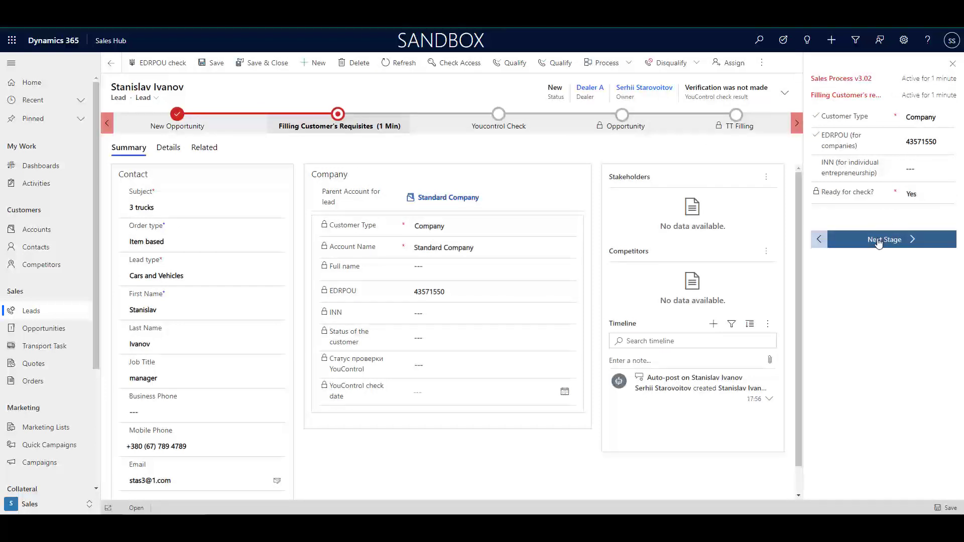
left_click(908, 242)
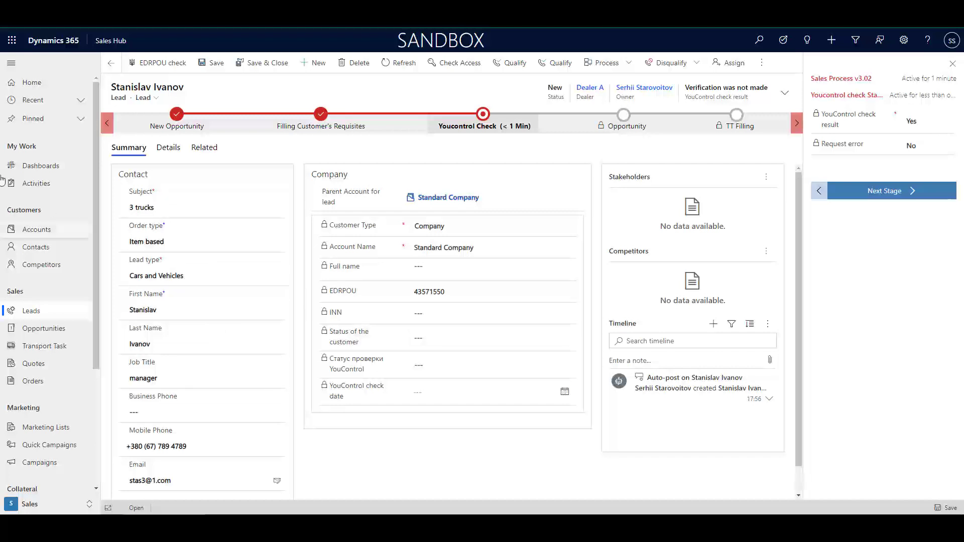
Qualify the '3 trucks' lead into an opportunity
left_click(552, 64)
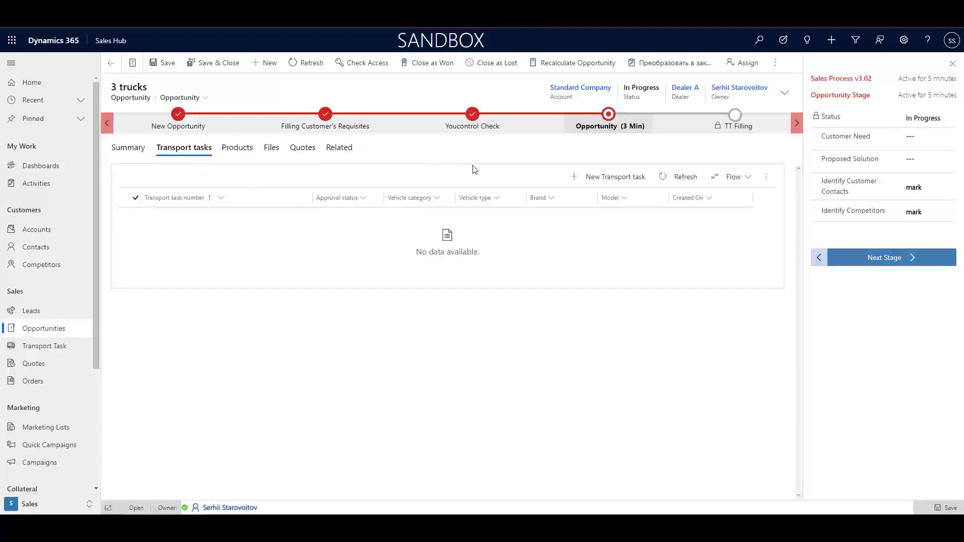
Create a new transport task from the opportunity's Transport tasks tab
left_click(589, 181)
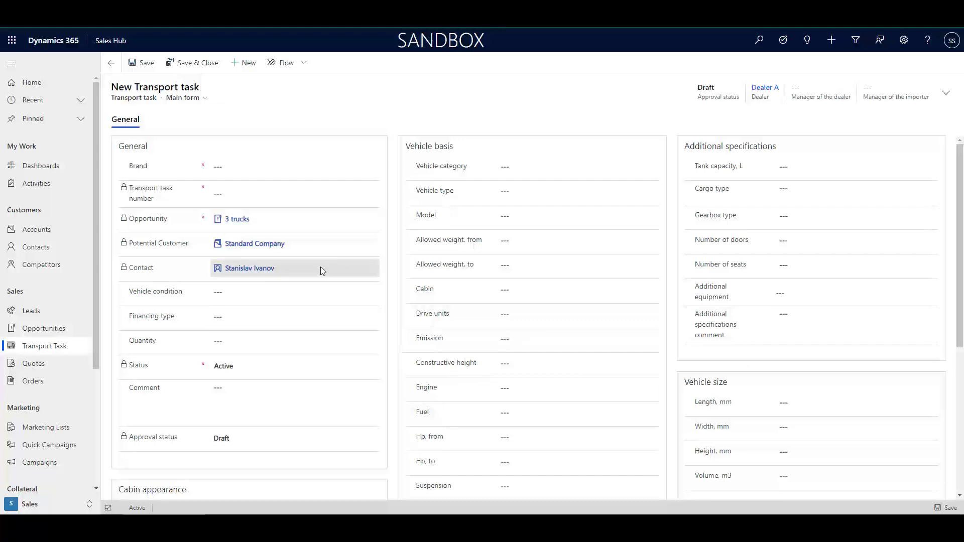
Set brand Brockway, vehicle condition New, financing Own funds and comment '3 trucks'
left_click(228, 170)
left_click(372, 168)
left_click(273, 203)
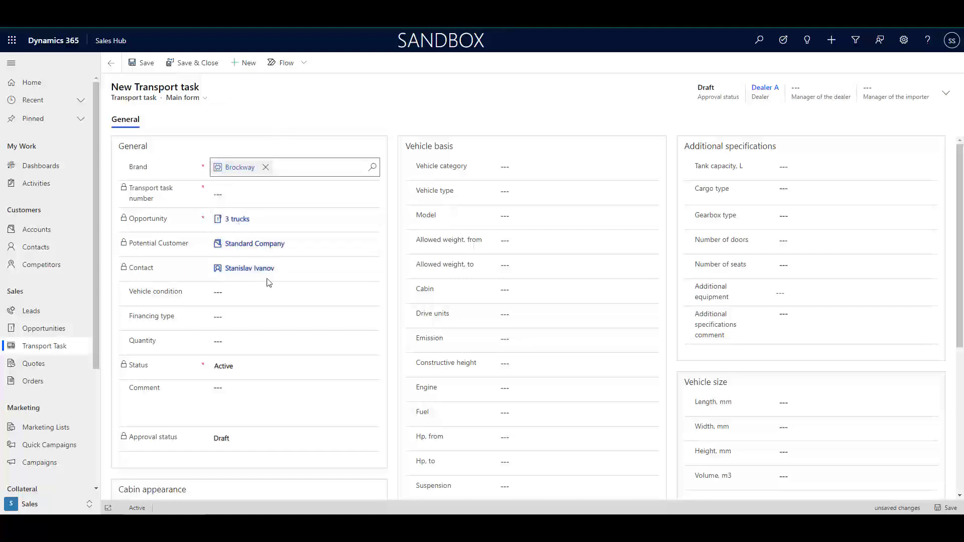
left_click(267, 297)
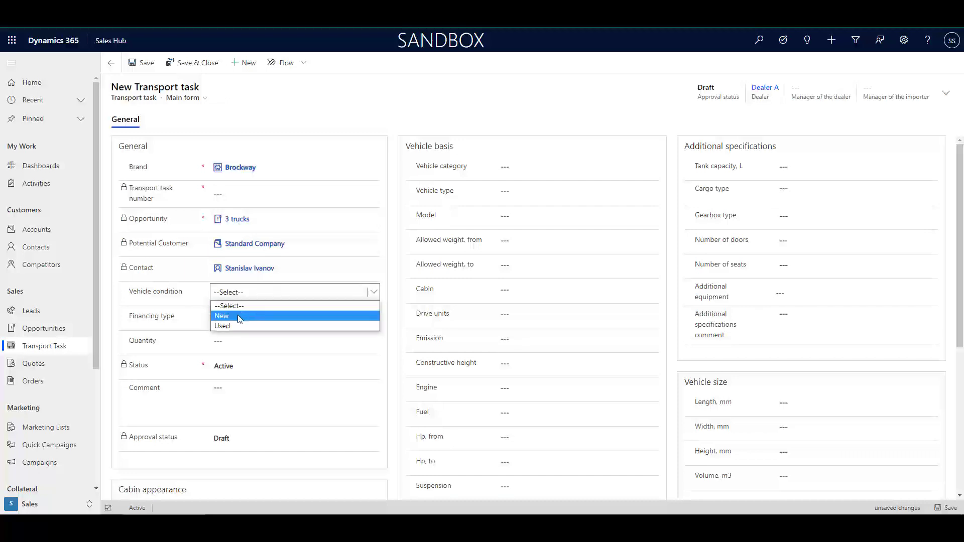
left_click(240, 317)
left_click(242, 315)
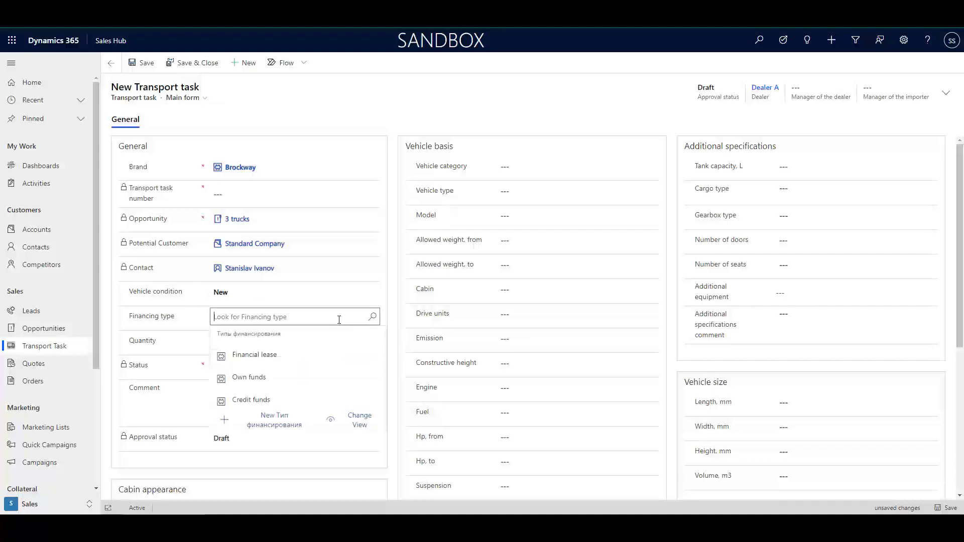
left_click(244, 378)
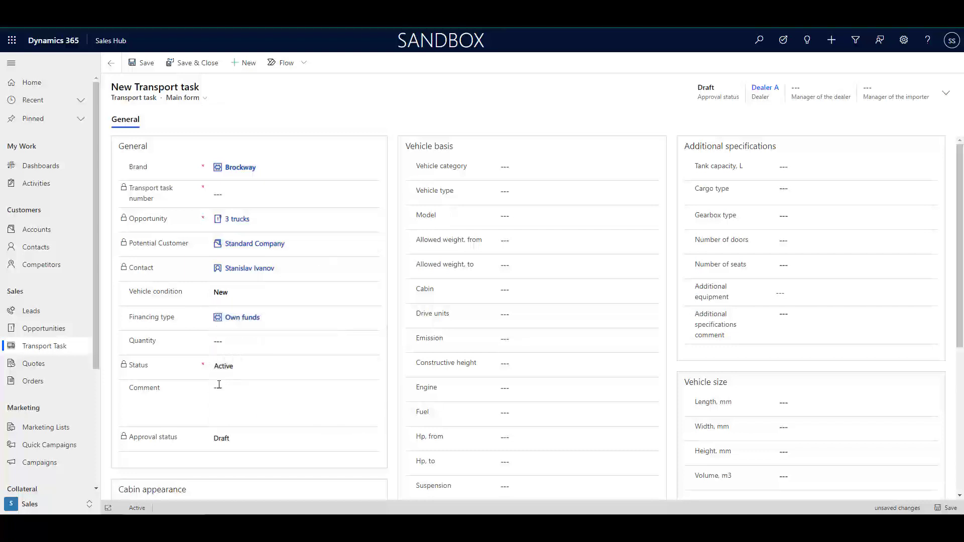
left_click(241, 386)
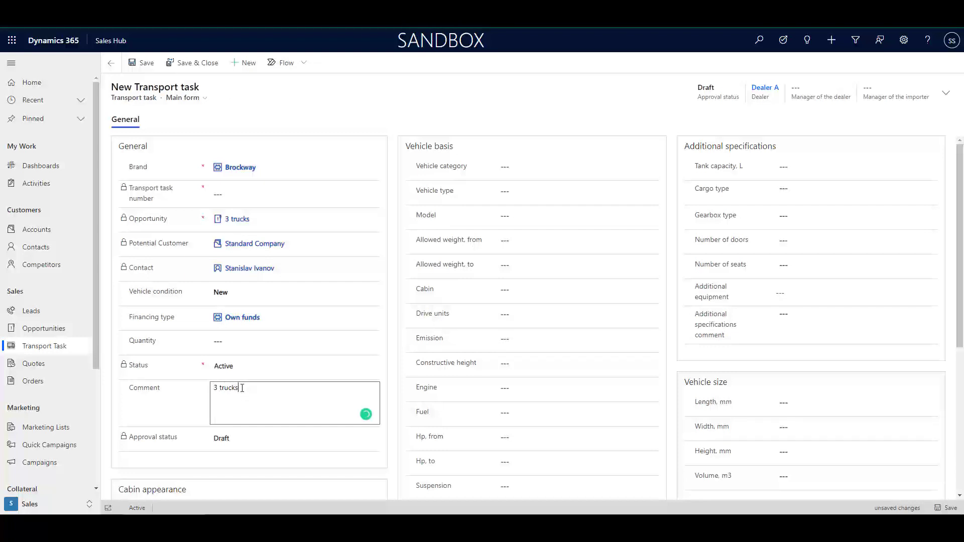
left_click(256, 445)
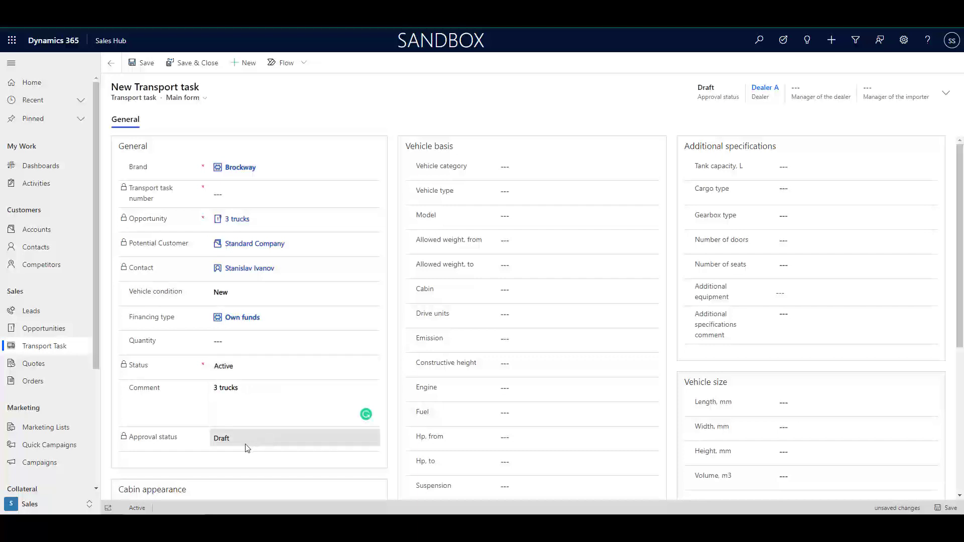
Choose Pneumatic cabin suspension and Electric mirrors
scroll(232, 446, "down", 3)
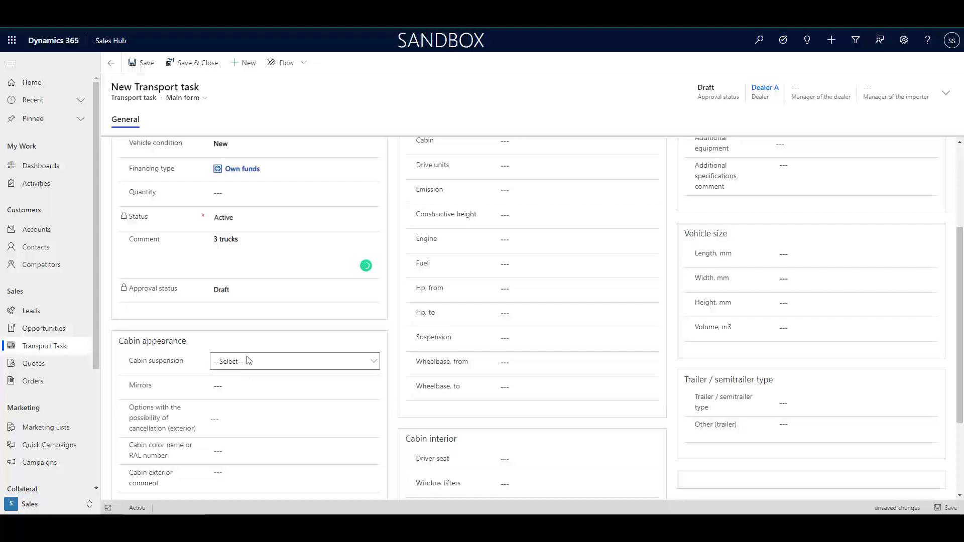
left_click(246, 362)
left_click(231, 385)
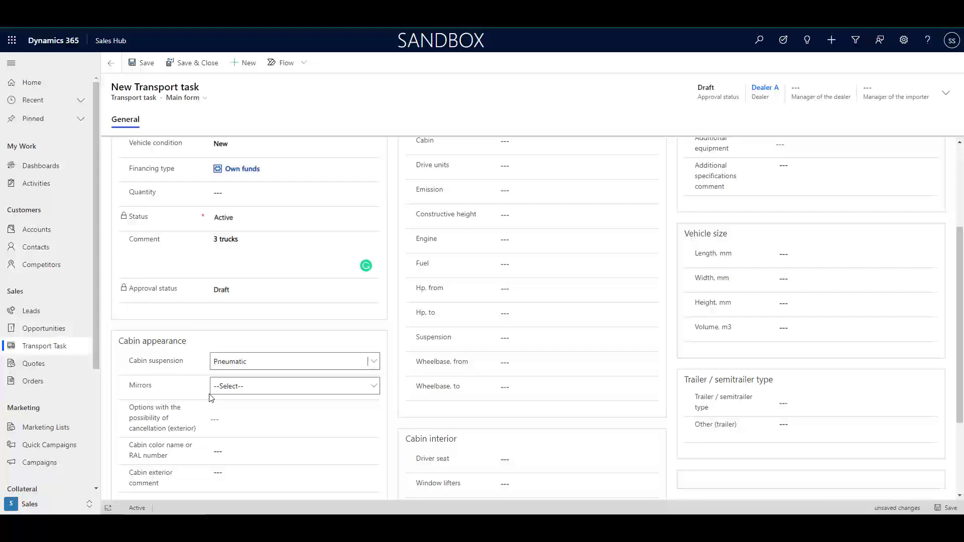
left_click(232, 386)
left_click(237, 408)
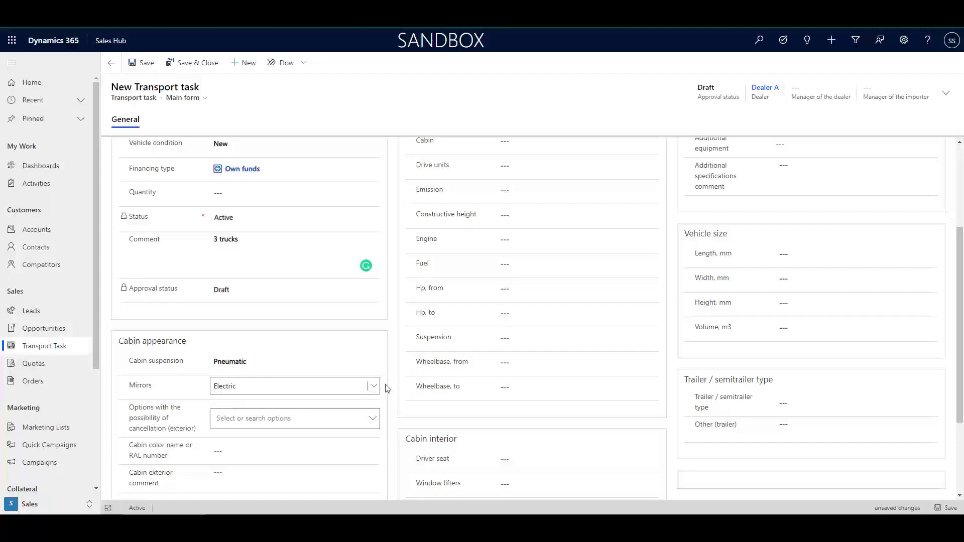
scroll(602, 352, "up", 3)
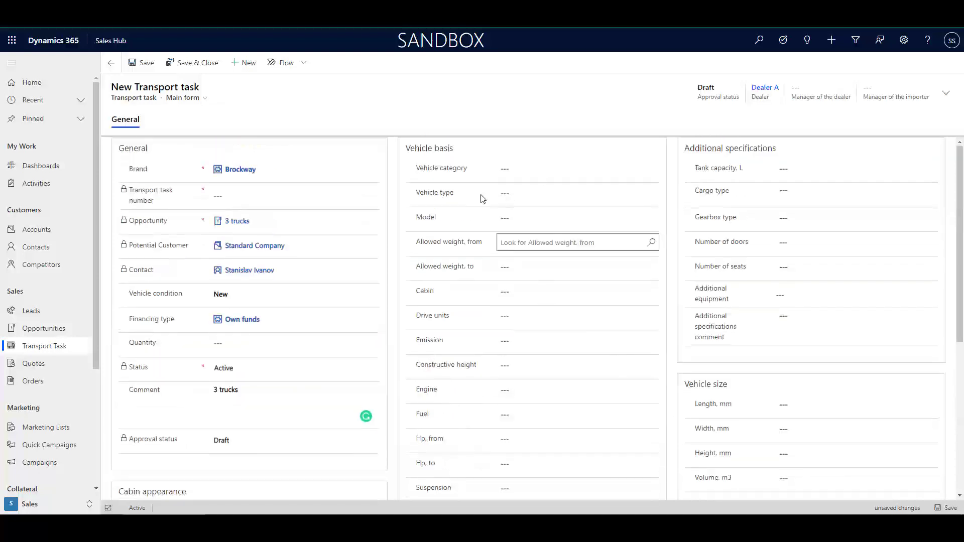
Set vehicle category Truck, type Flatbed truck and model Brockway B 78
left_click(503, 167)
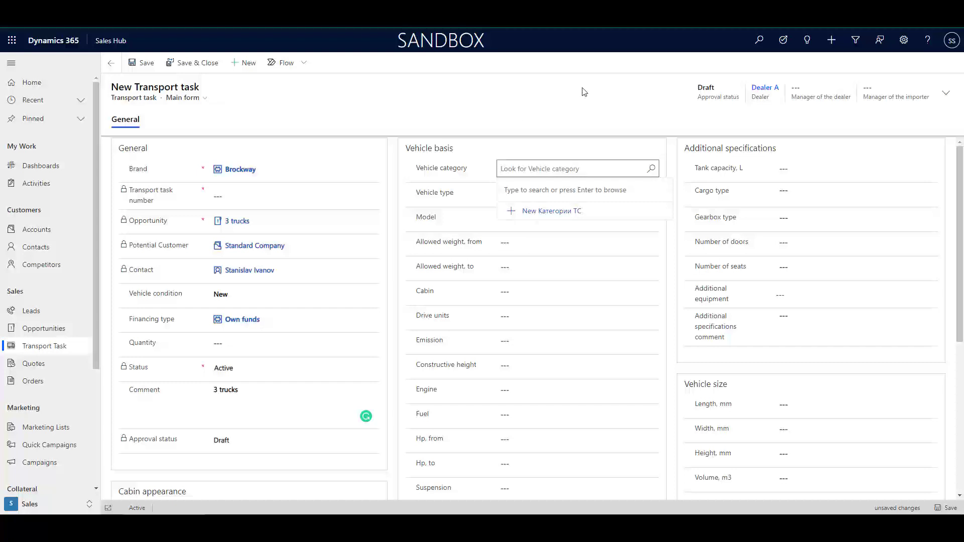
left_click(651, 169)
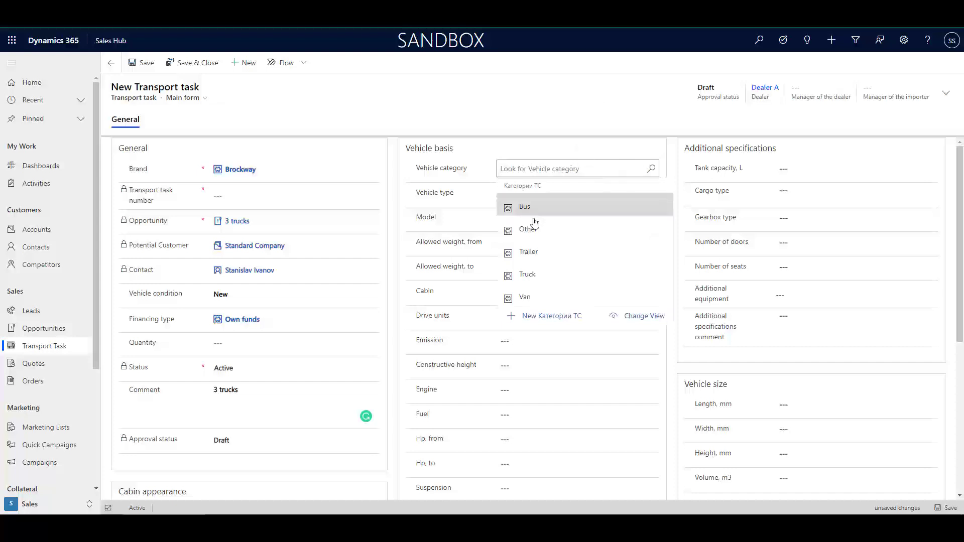
left_click(528, 275)
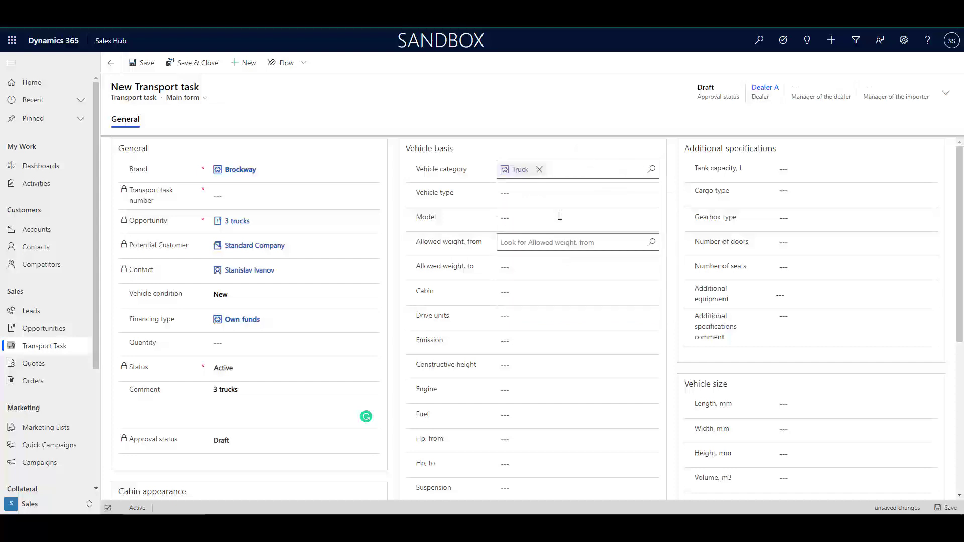
left_click(524, 196)
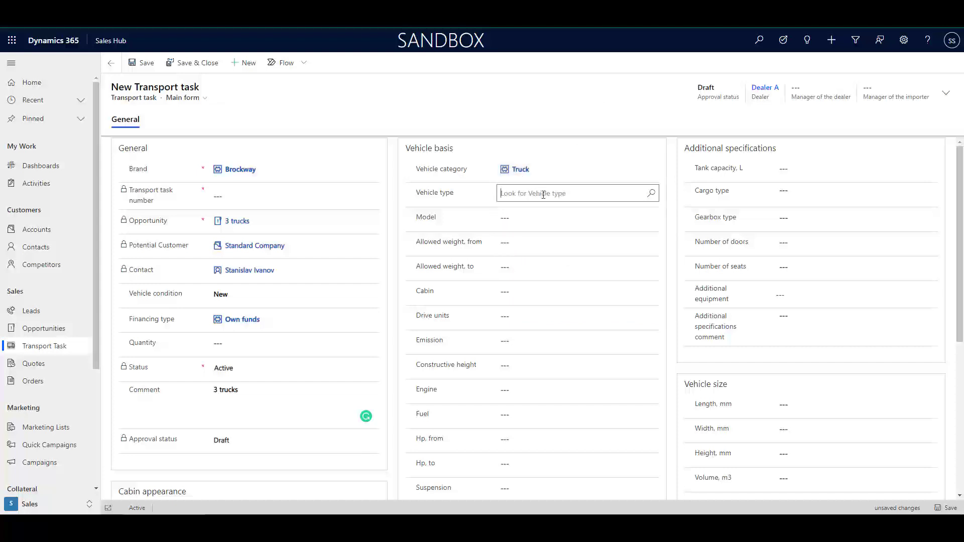
left_click(651, 194)
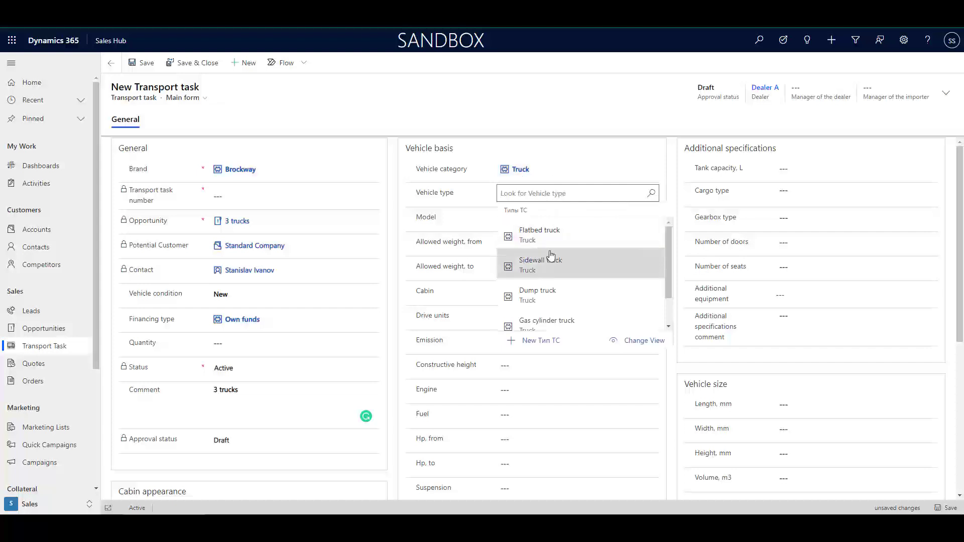
left_click(551, 234)
left_click(533, 219)
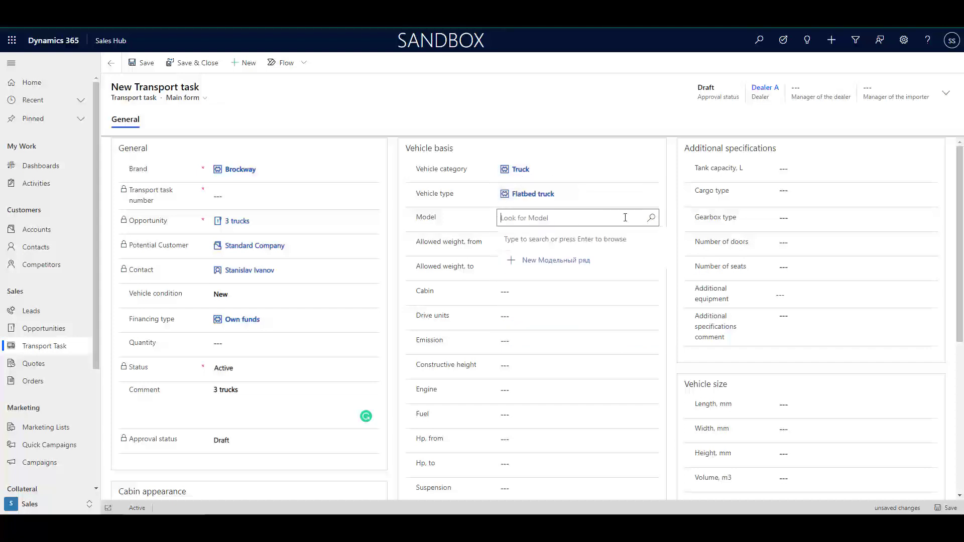
left_click(650, 219)
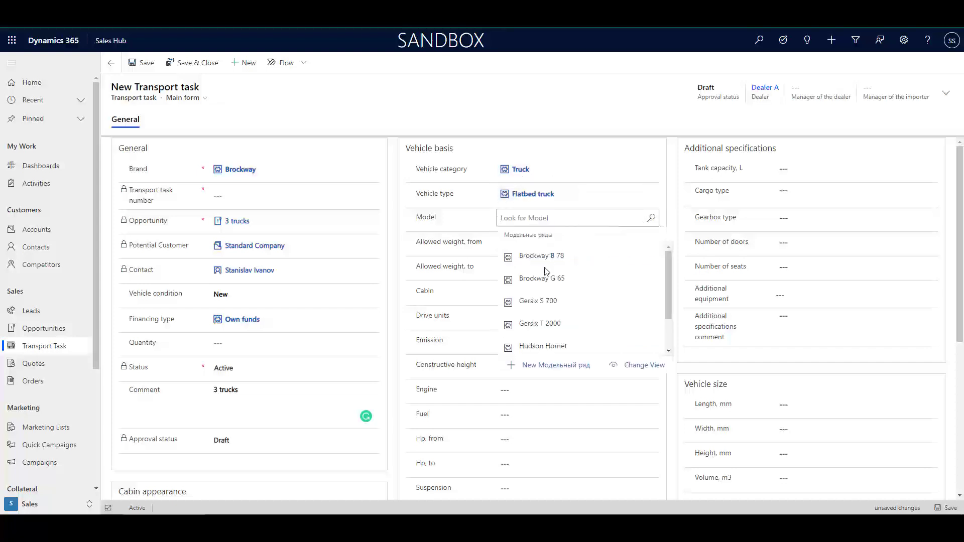
left_click(534, 264)
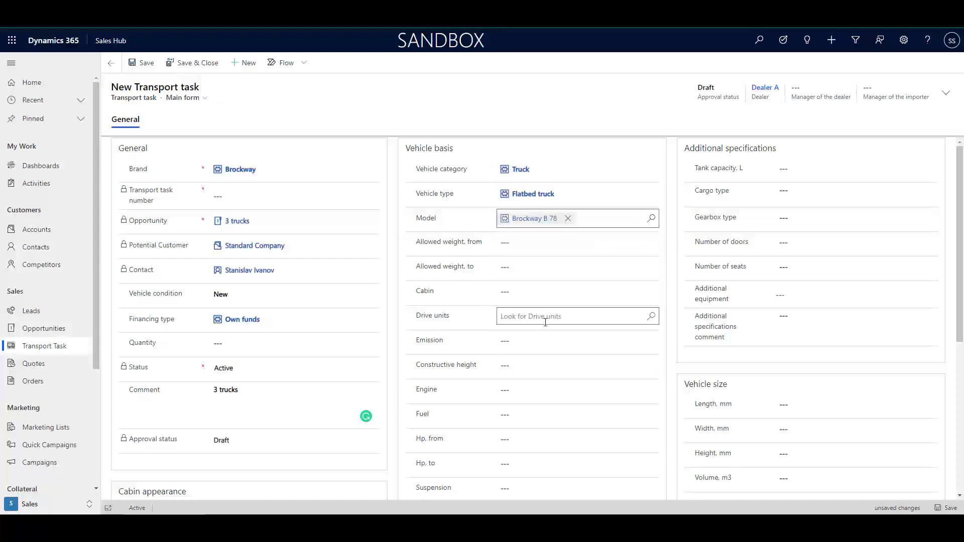
Set drive units 06X04-04, engine D2840 and Diesel fuel, then save the transport task
left_click(651, 317)
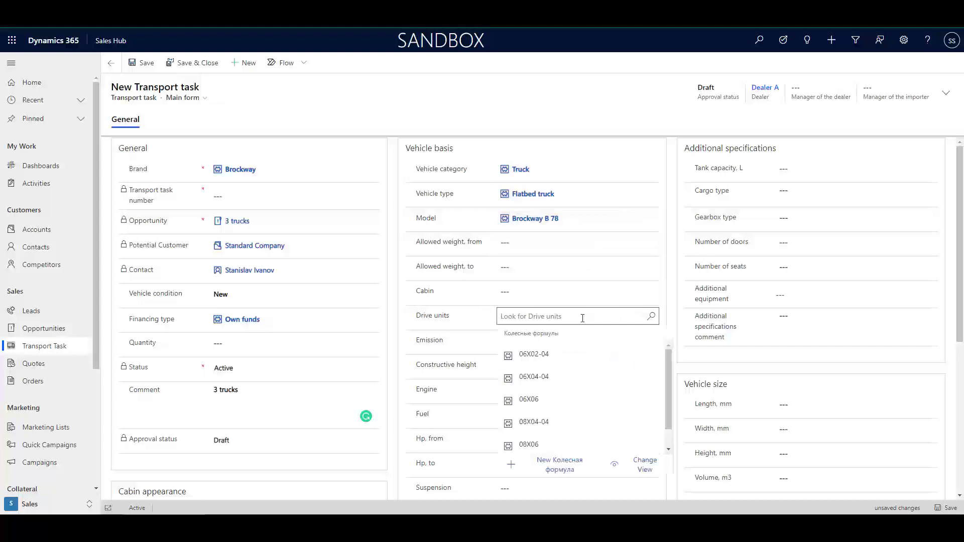
left_click(532, 377)
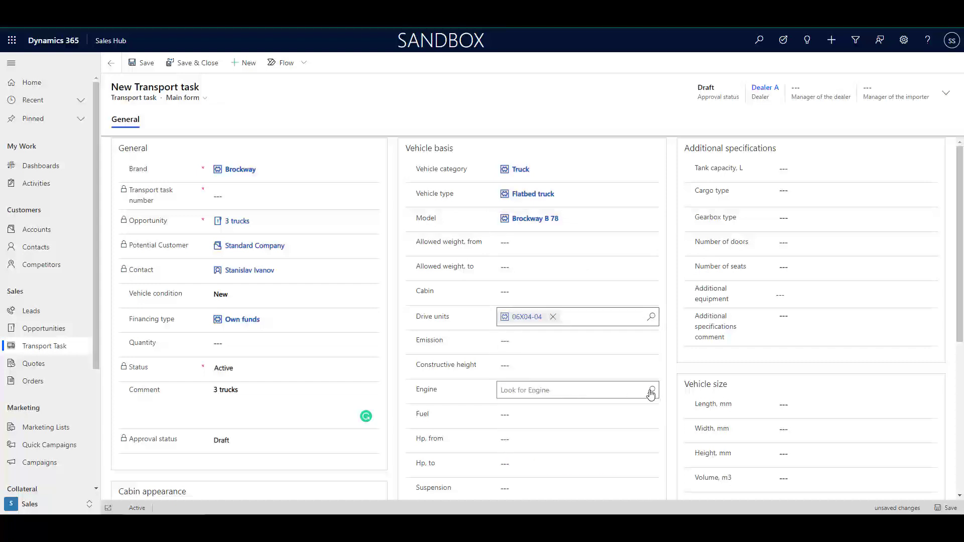
left_click(629, 394)
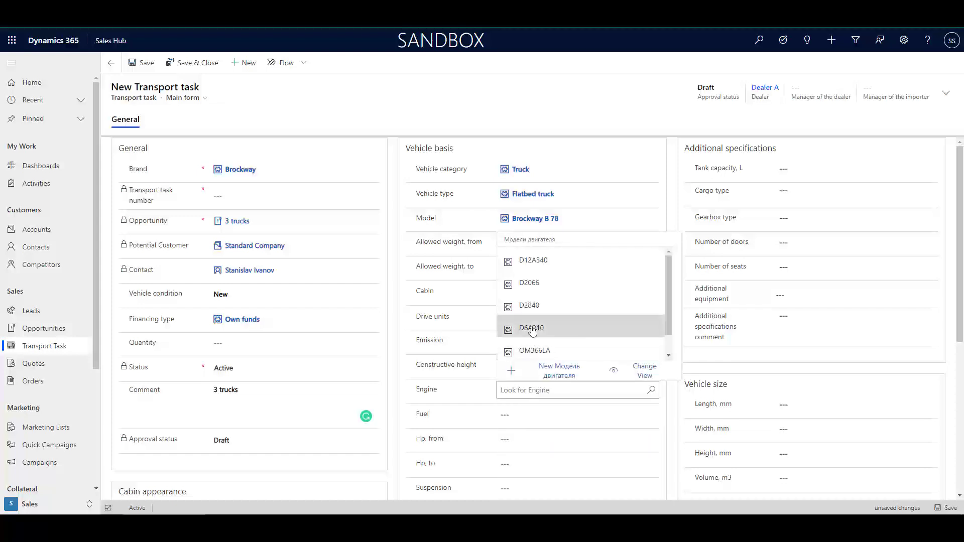
left_click(532, 307)
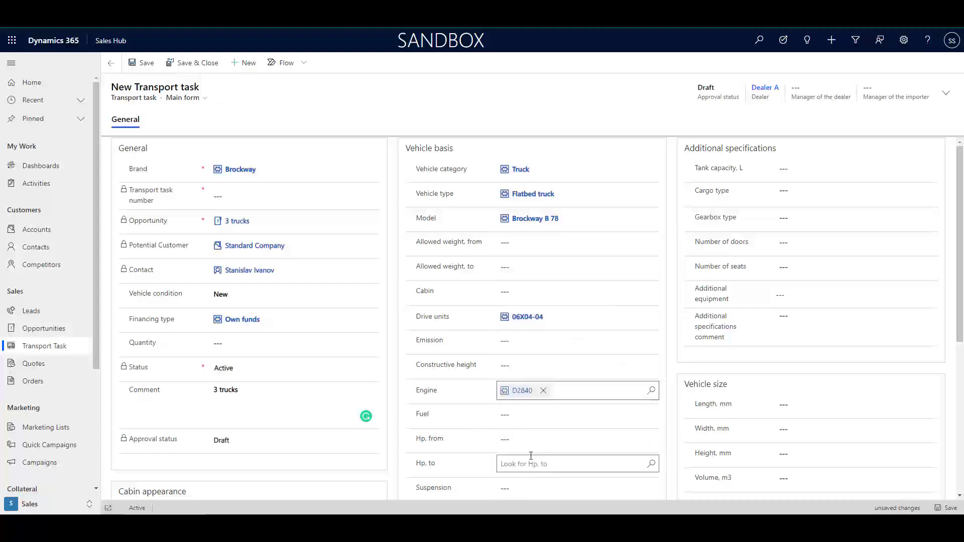
scroll(514, 369, "down", 1)
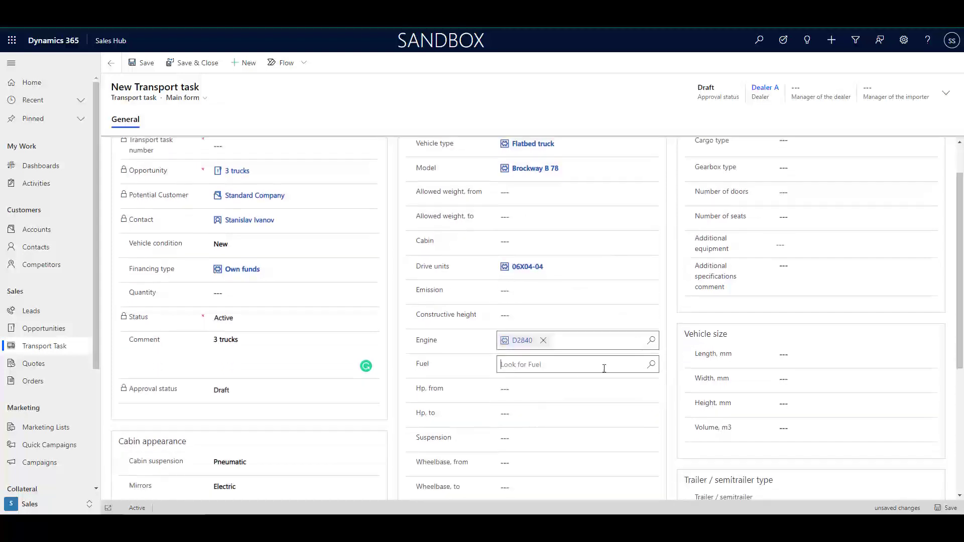
left_click(651, 364)
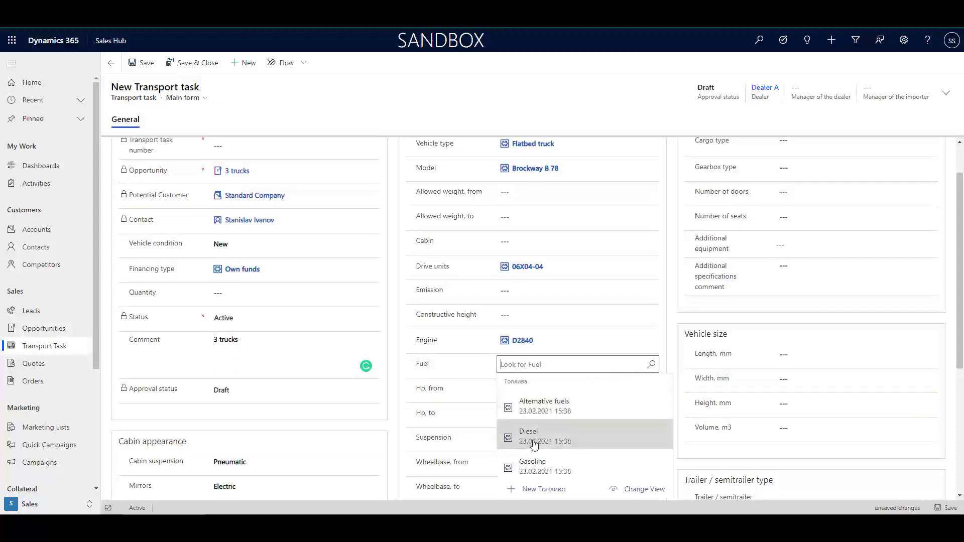
left_click(534, 445)
scroll(571, 387, "down", 4)
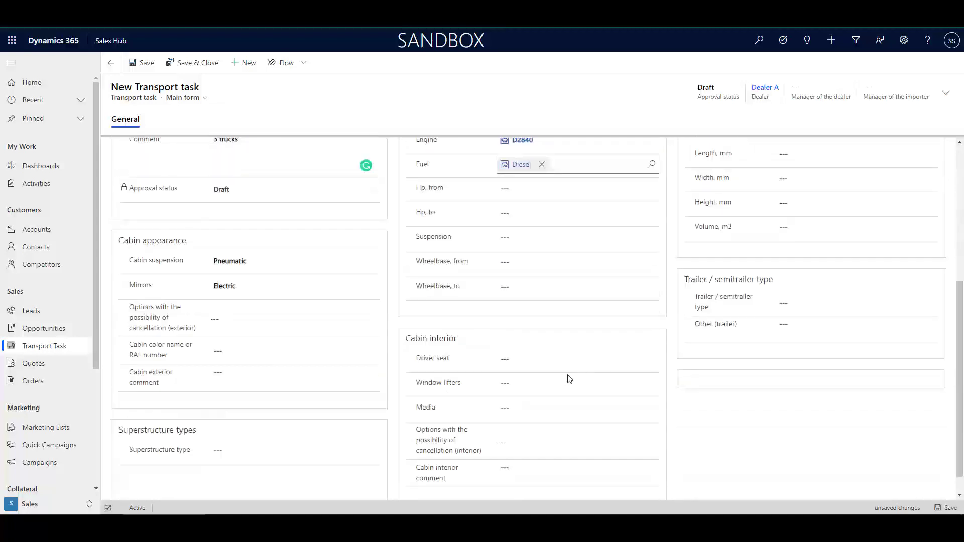
scroll(571, 379, "up", 5)
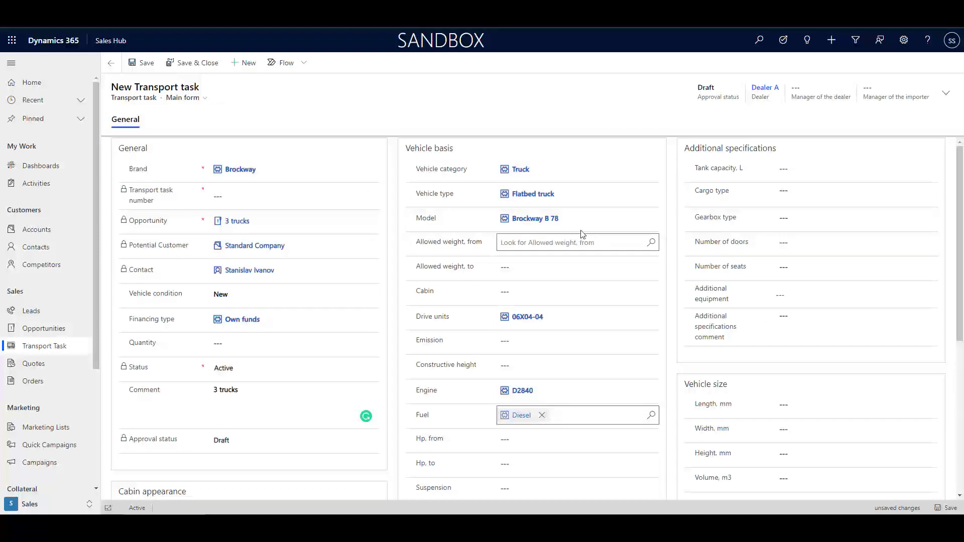
left_click(135, 64)
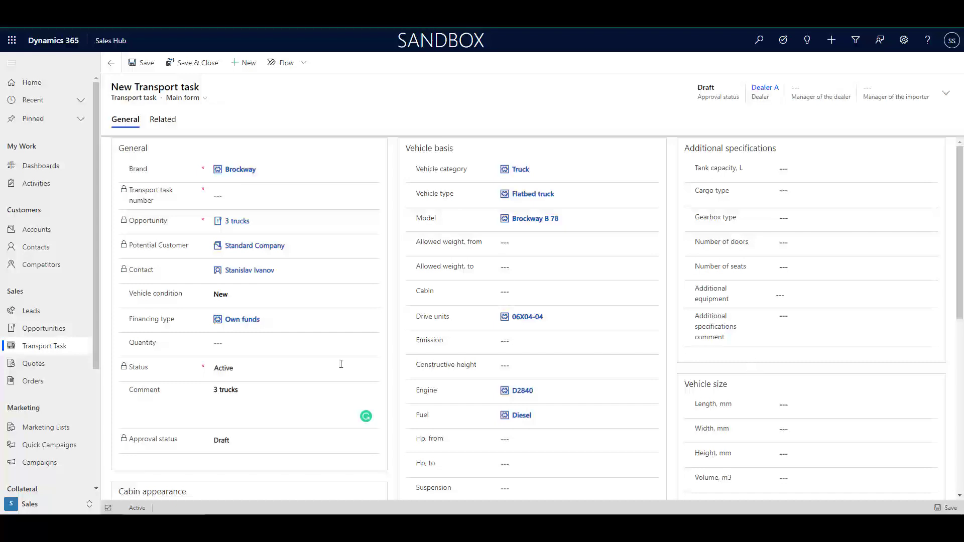
Reopen the 3 trucks opportunity from Open Opportunities and go to its Summary tab's Current Situation field
left_click(44, 329)
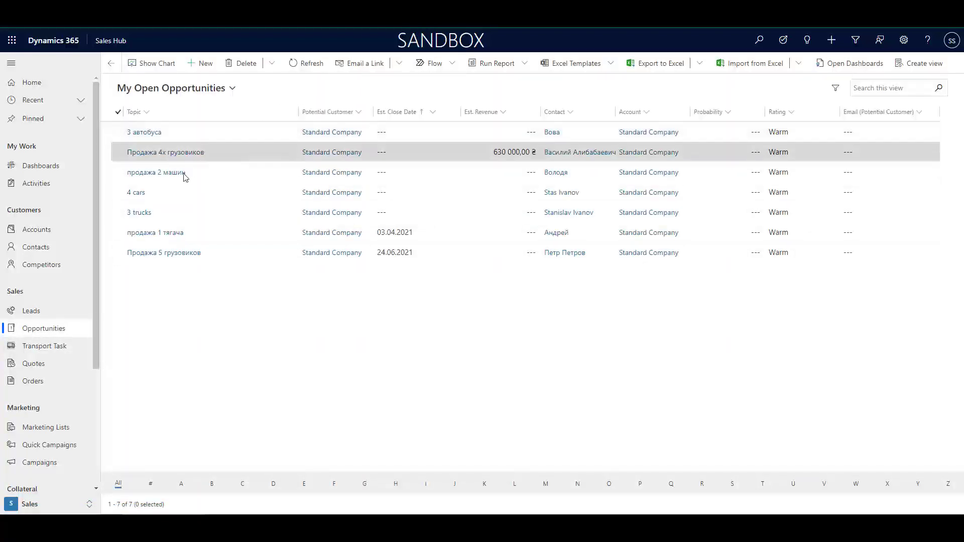
left_click(139, 213)
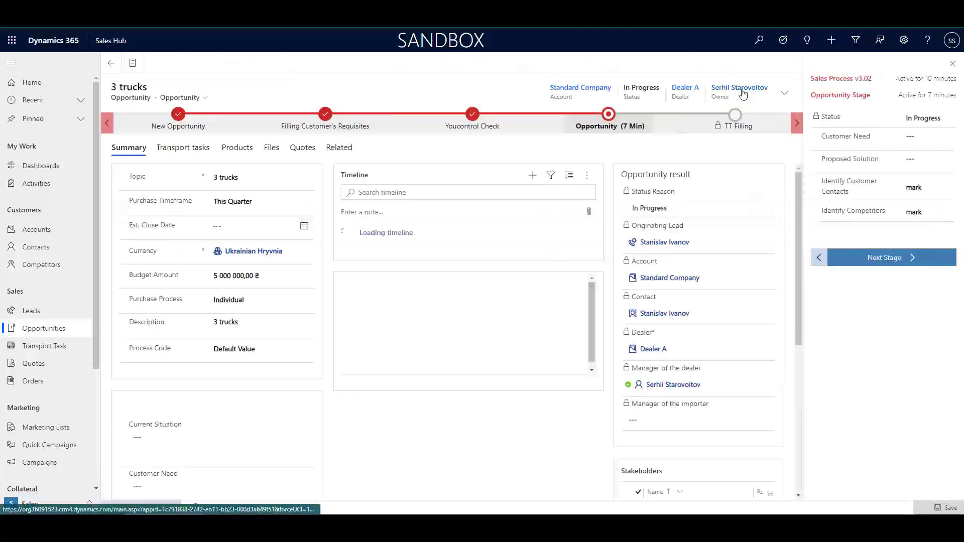
left_click(182, 150)
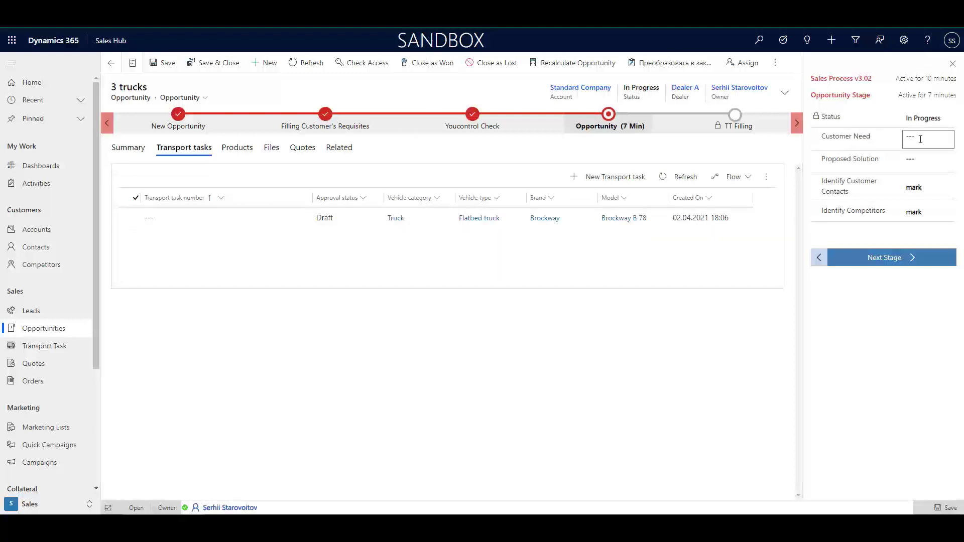
left_click(913, 160)
left_click(117, 152)
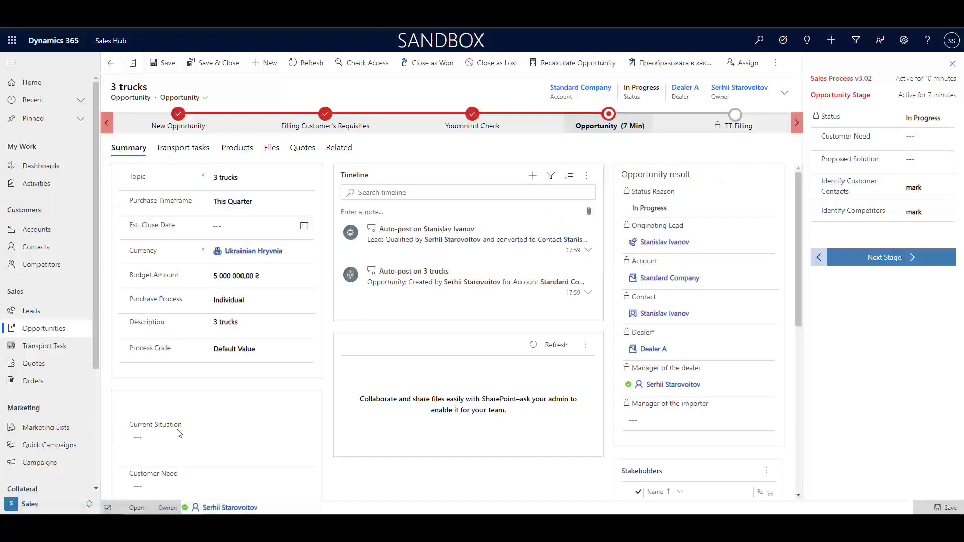
left_click(169, 443)
Complete Current Situation as 'waiting for money' and set Customer Need and Proposed Solution to '3 trucks'
scroll(169, 443, "down", 4)
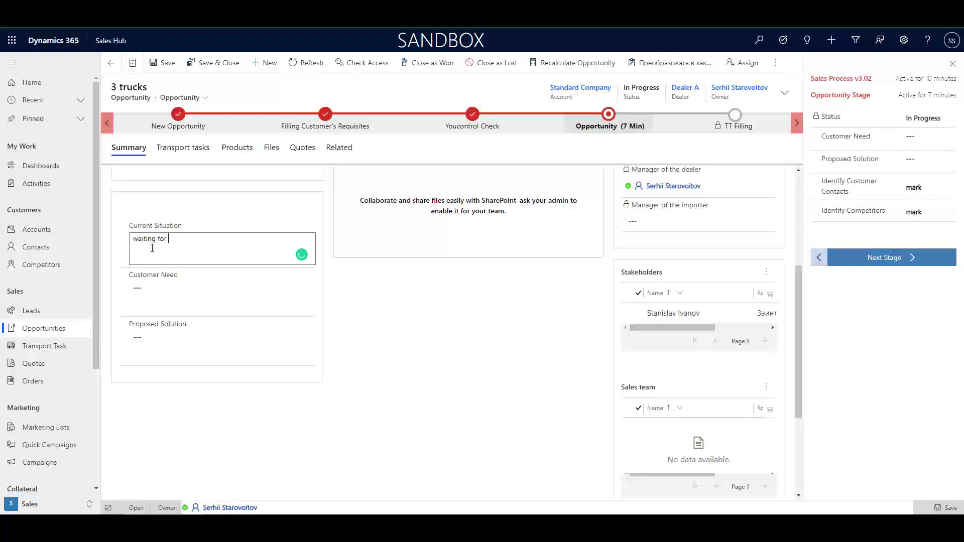
type("money")
left_click(158, 290)
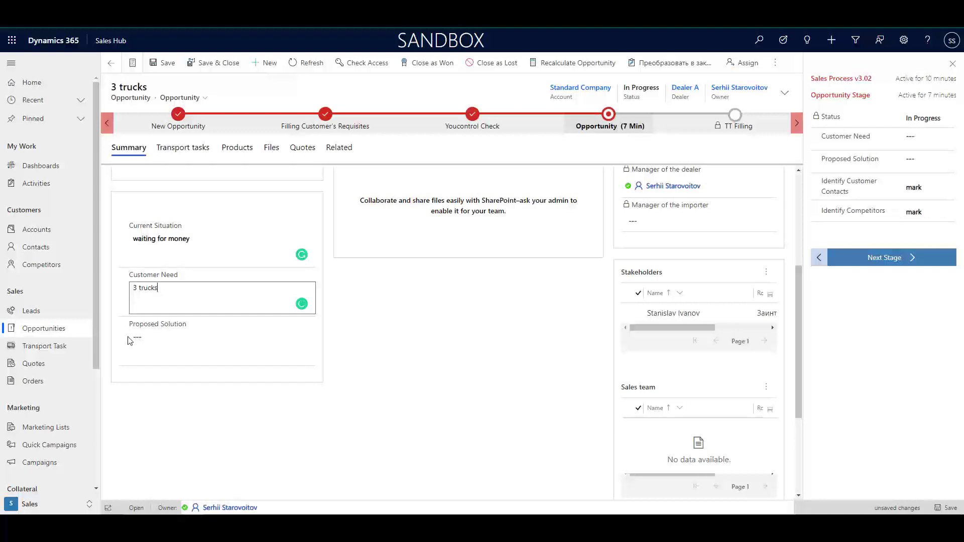
left_click(146, 334)
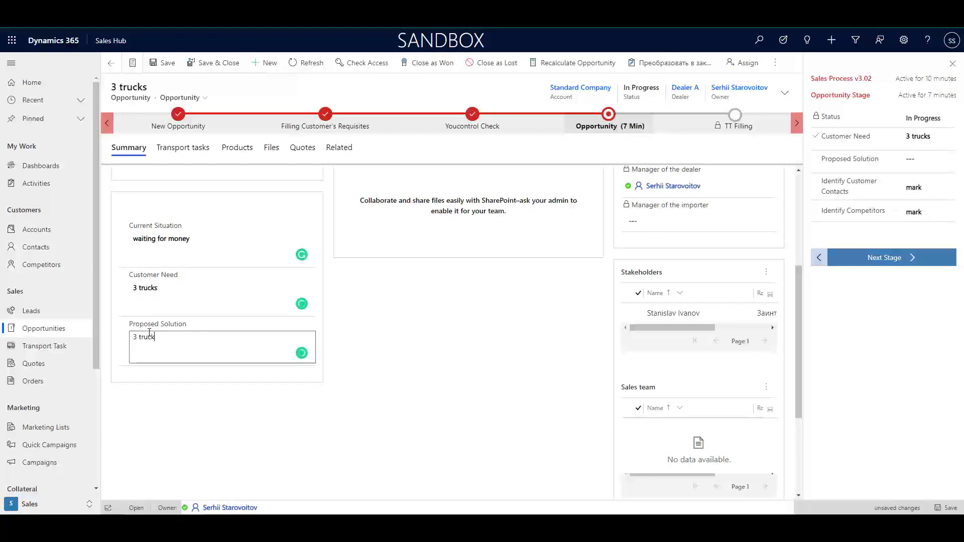
left_click(383, 292)
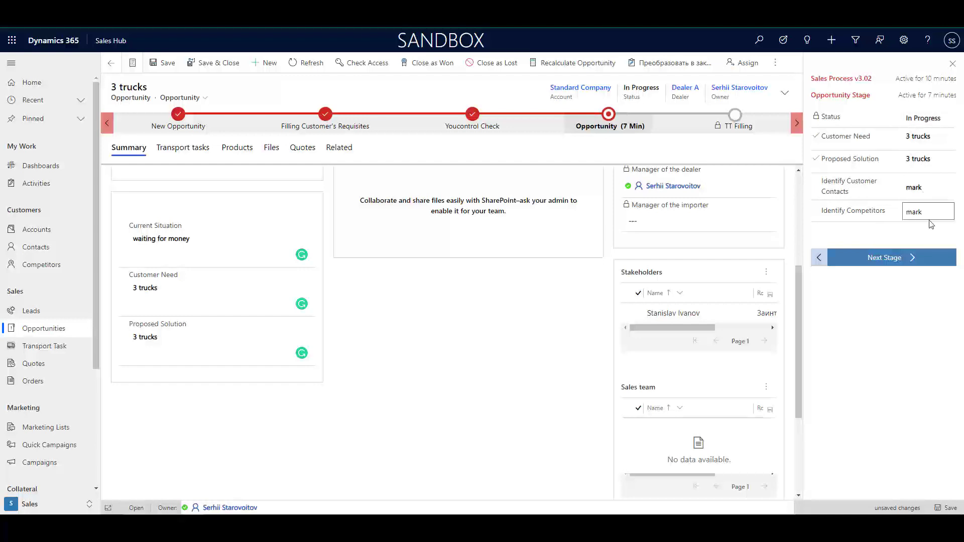
Advance to the next process stage and open transport task T3 Dealer A-1031 for editing
left_click(895, 264)
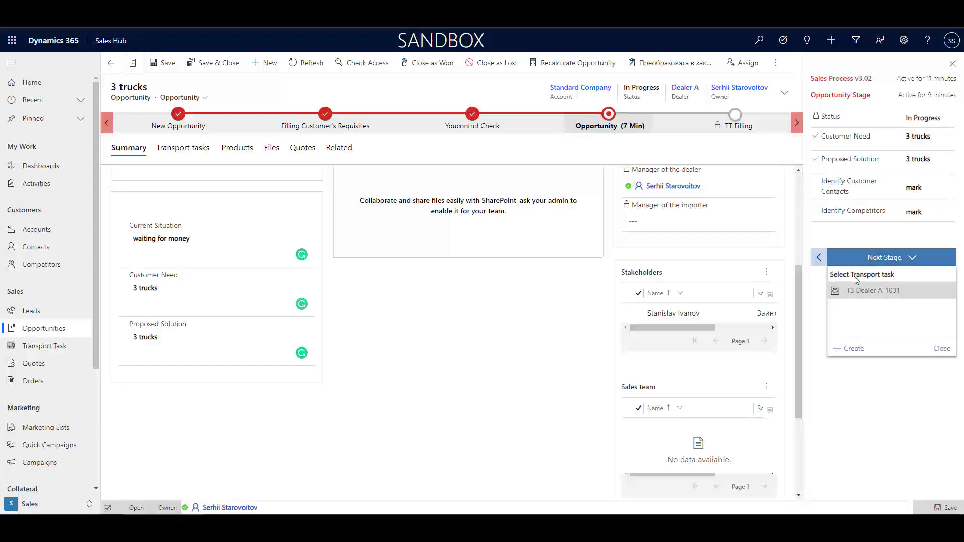
left_click(871, 291)
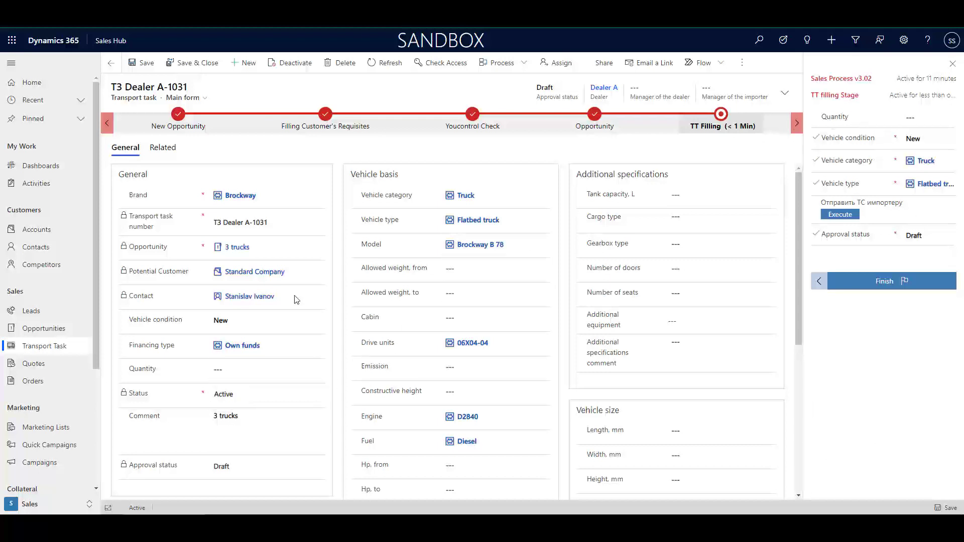
left_click(289, 346)
left_click(225, 369)
Save quantity 3, send the vehicle request to the importer and finish the task as Agreed
left_click(263, 399)
key("ctrl+s")
left_click(847, 215)
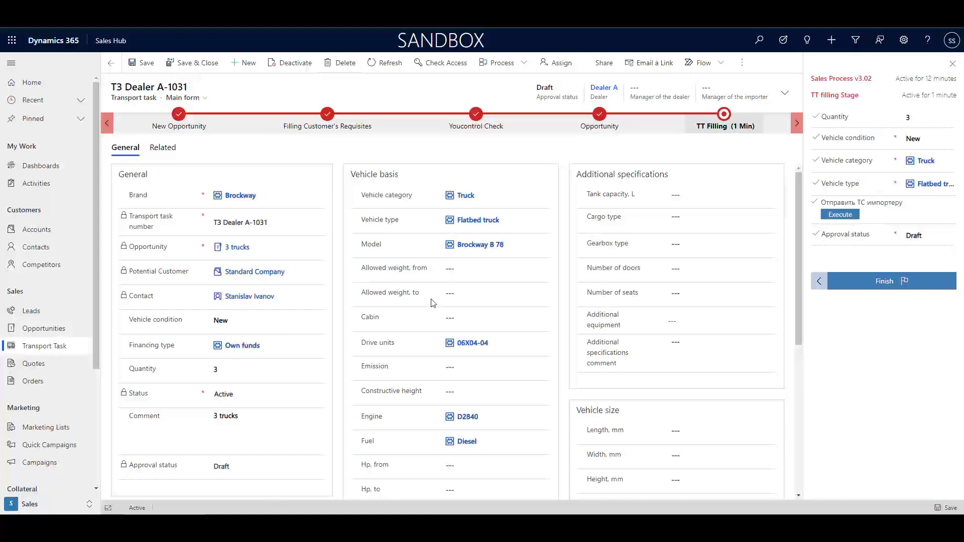
left_click(886, 286)
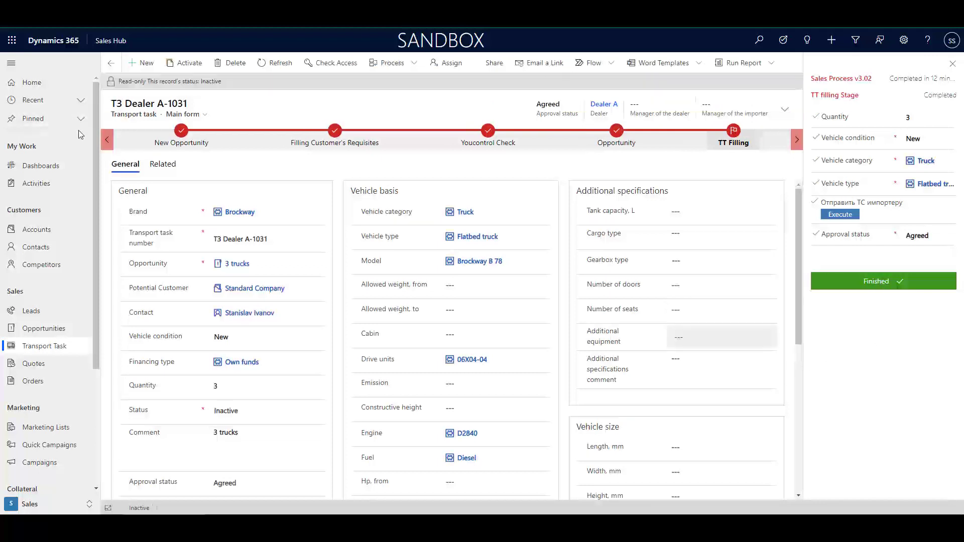
Reopen the 3 trucks opportunity, check its transport tasks, then view its products and amounts
left_click(47, 330)
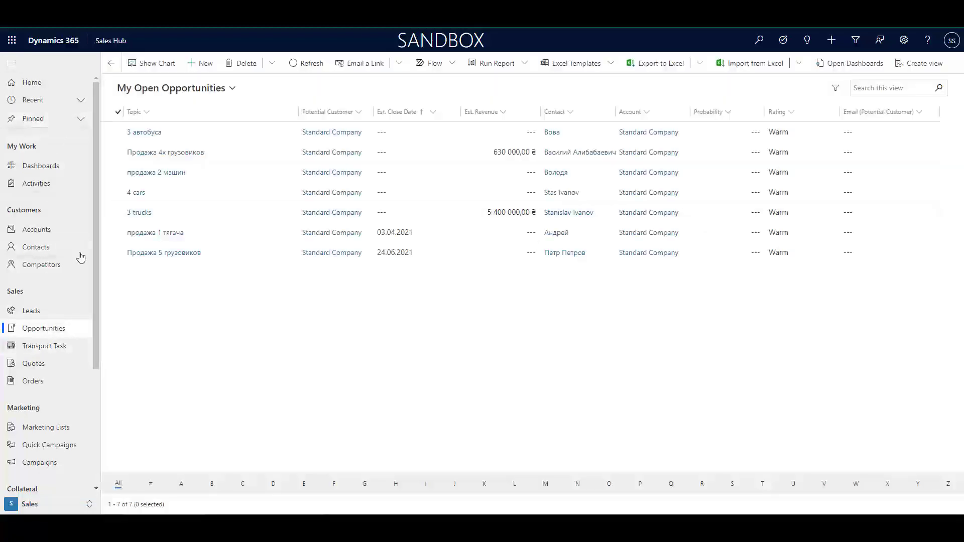
left_click(151, 214)
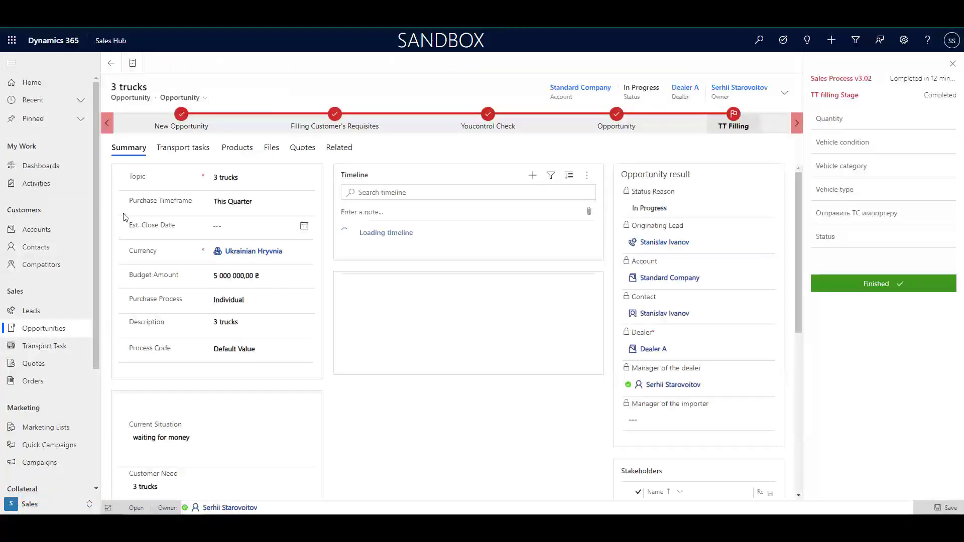
left_click(184, 148)
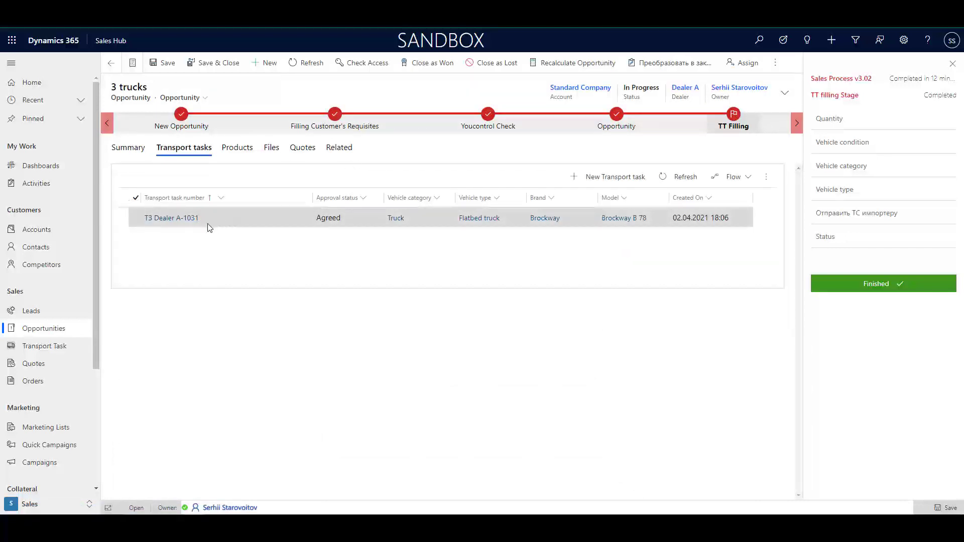
left_click(238, 152)
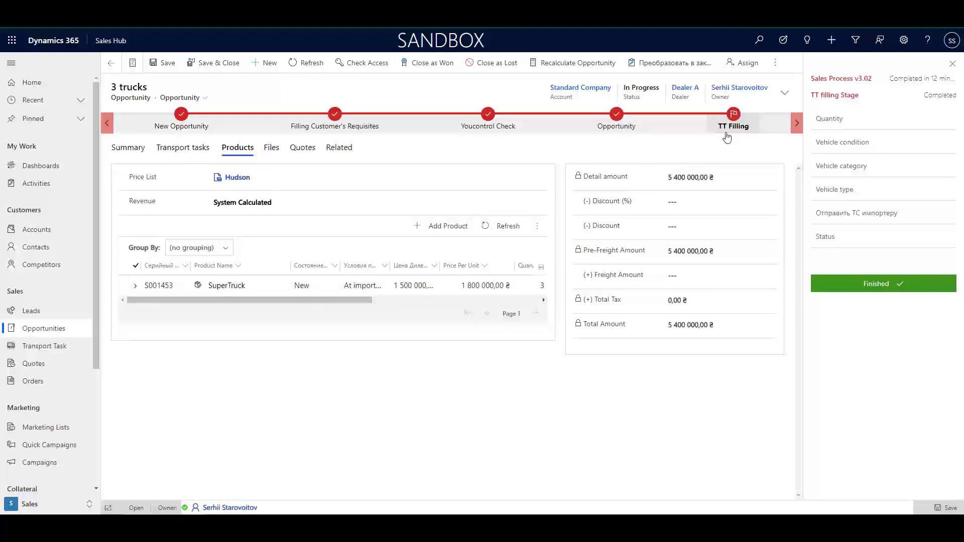
Enter a 2% discount, a 1 000 discount and 25 000 freight, then view the quotes
left_click(678, 203)
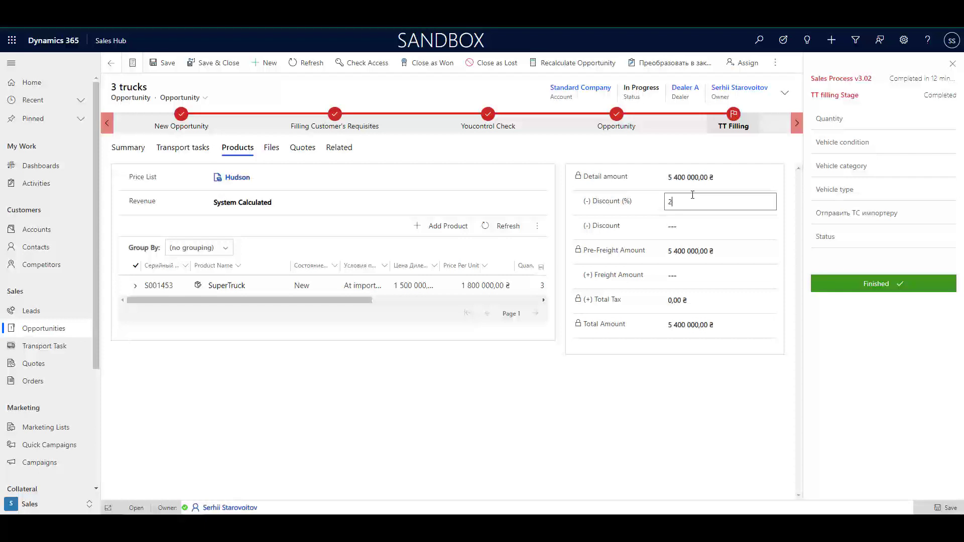
type("2")
left_click(696, 224)
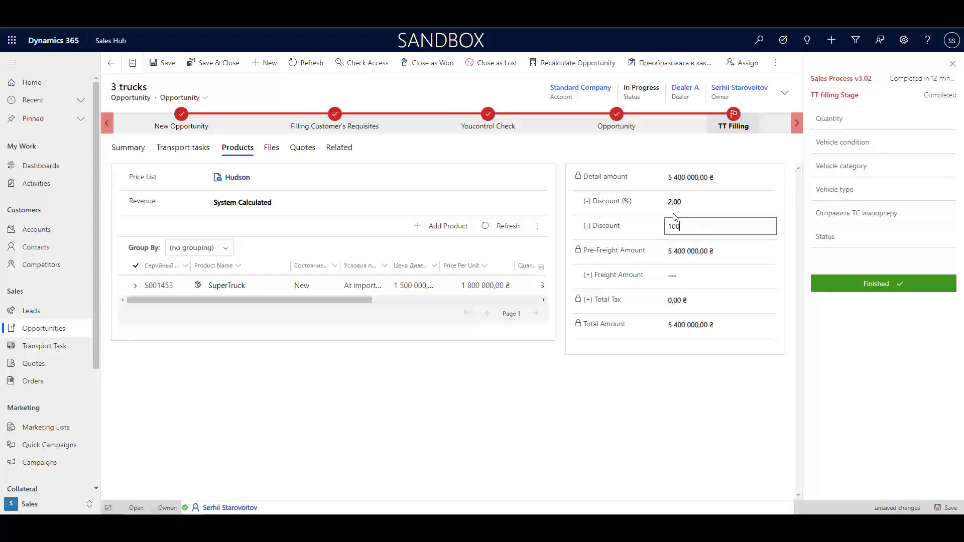
type("1000")
left_click(685, 274)
type("25000")
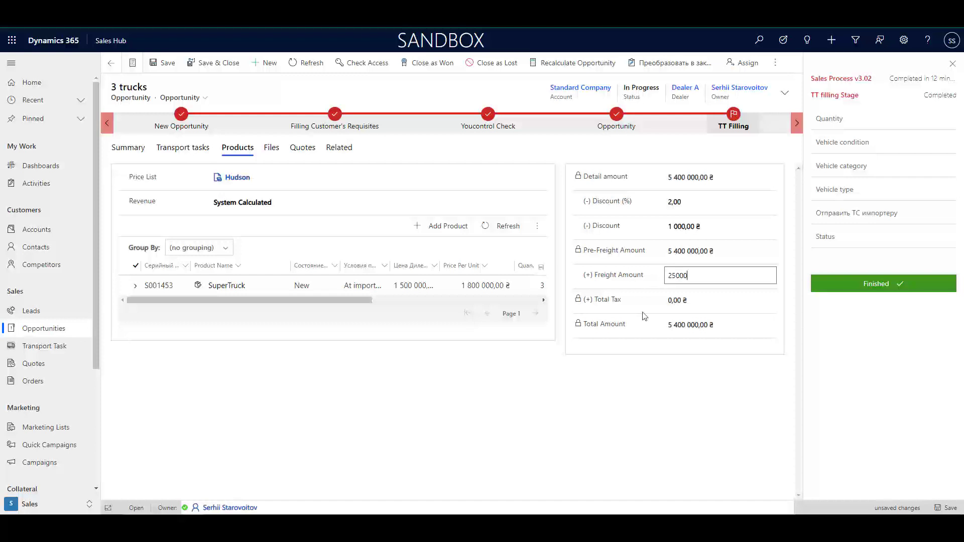
left_click(570, 383)
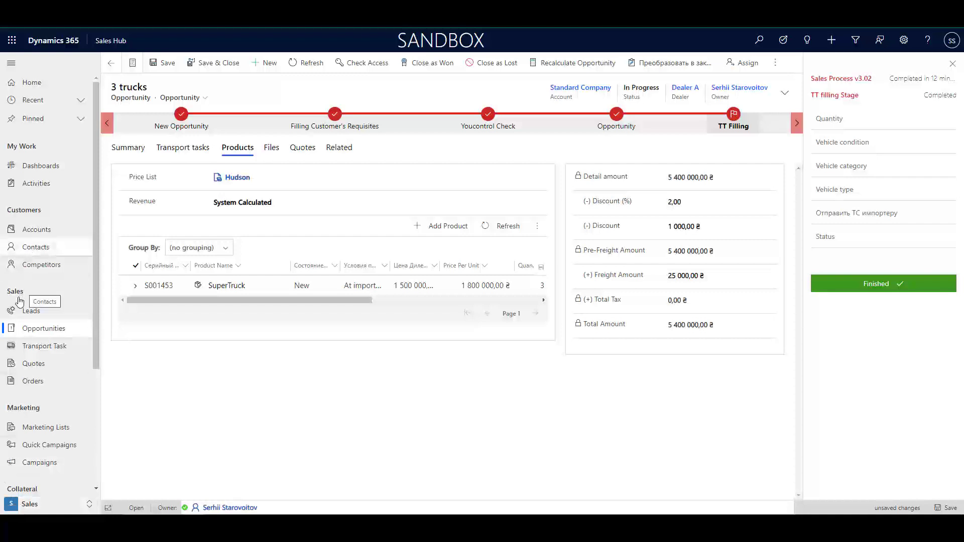
left_click(303, 148)
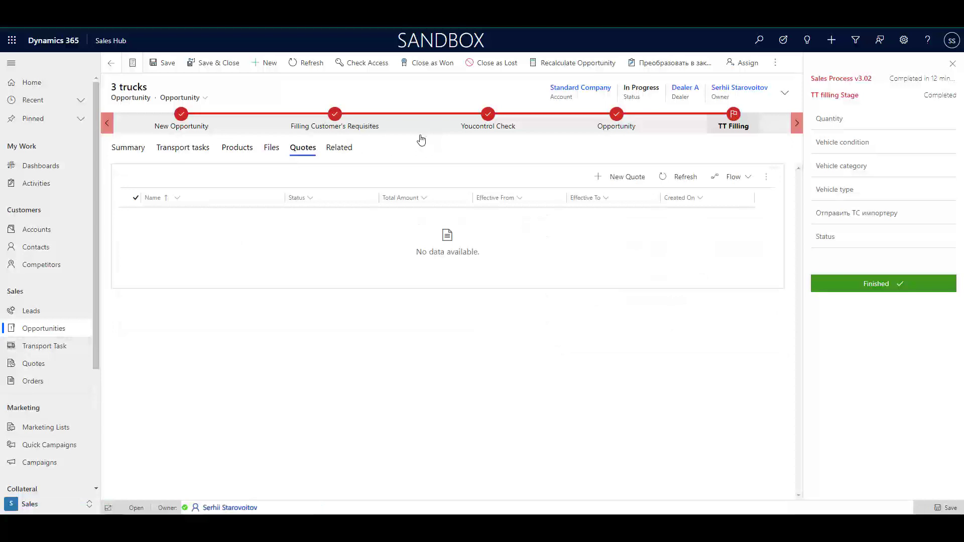
Create a new quote from the 3 trucks opportunity and activate it at 5 316 000,00 ₴
left_click(621, 177)
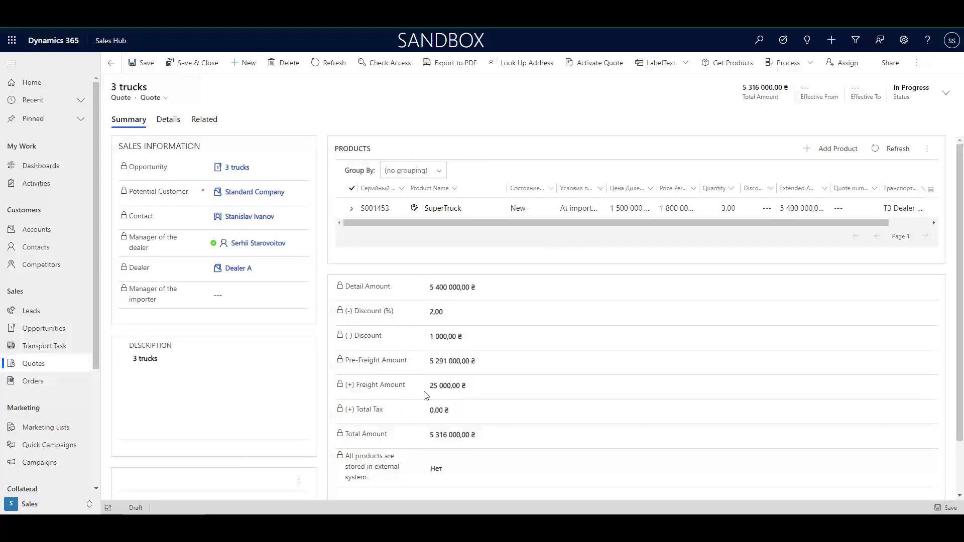
left_click(599, 65)
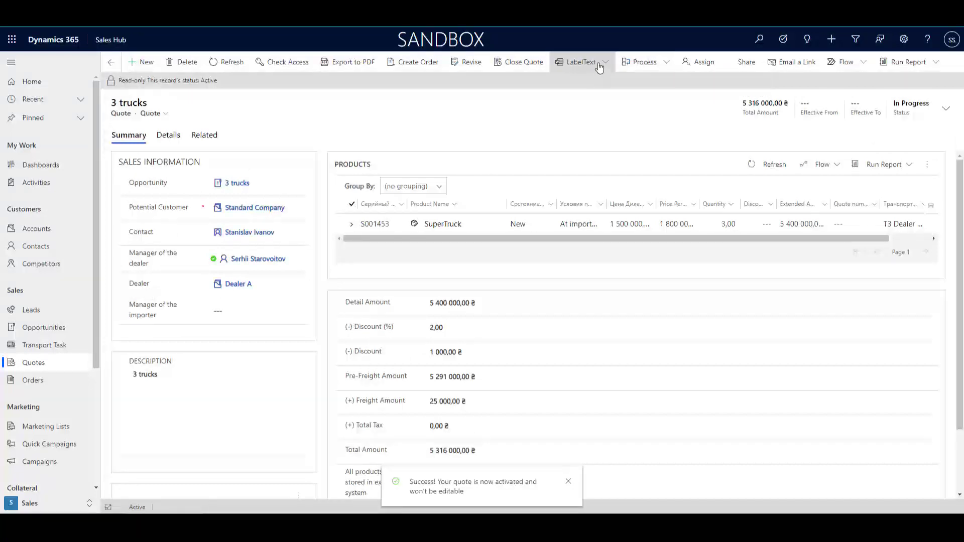
left_click(608, 62)
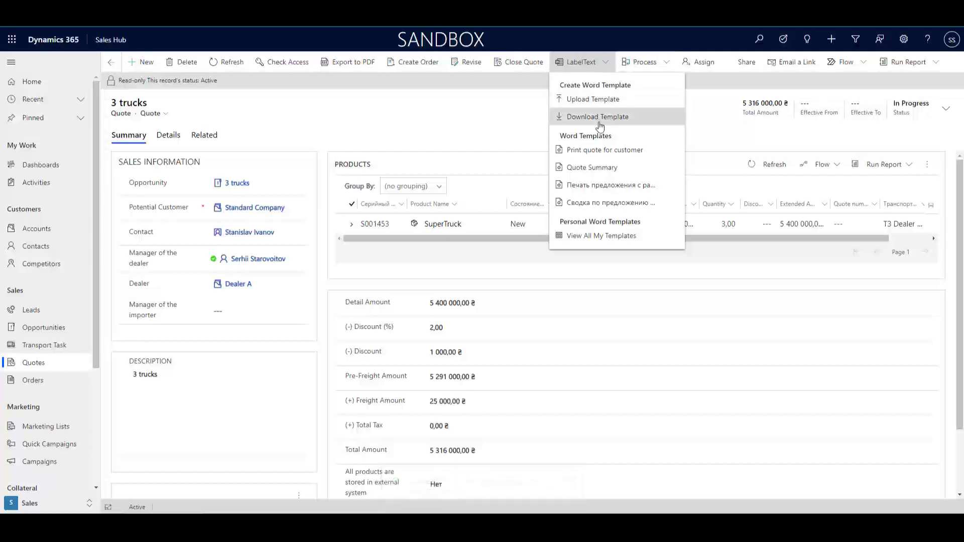
Export the quote via the Print quote for customer Word template to Downloads and open it
left_click(619, 155)
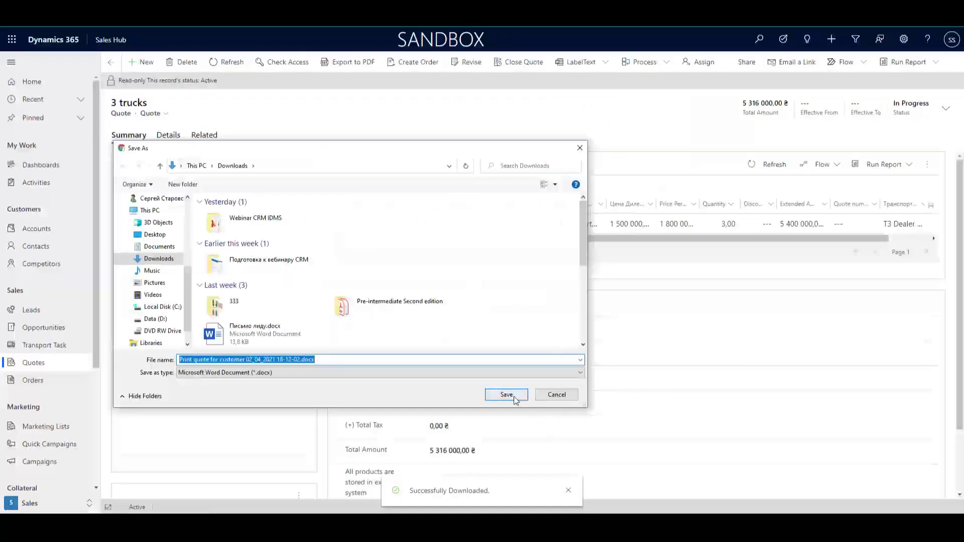
left_click(510, 395)
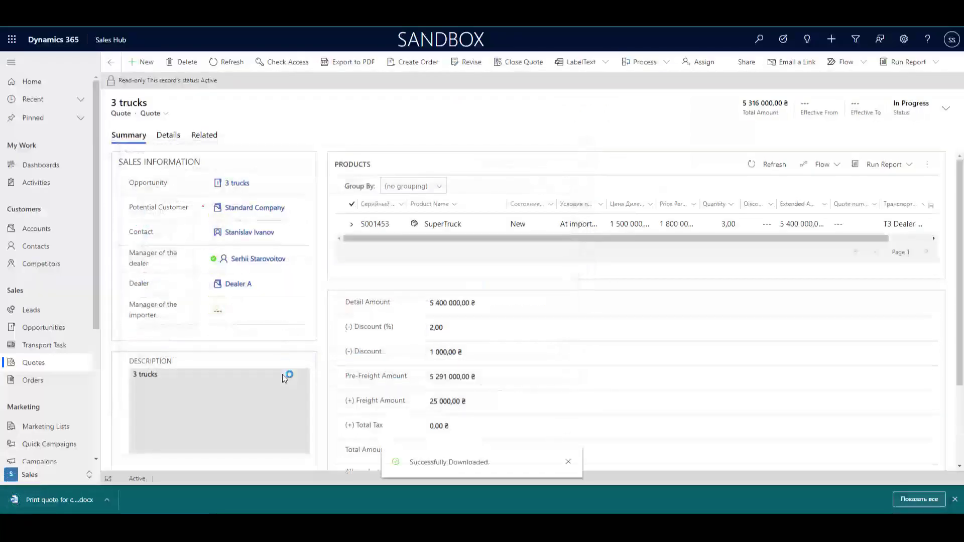
left_click(48, 500)
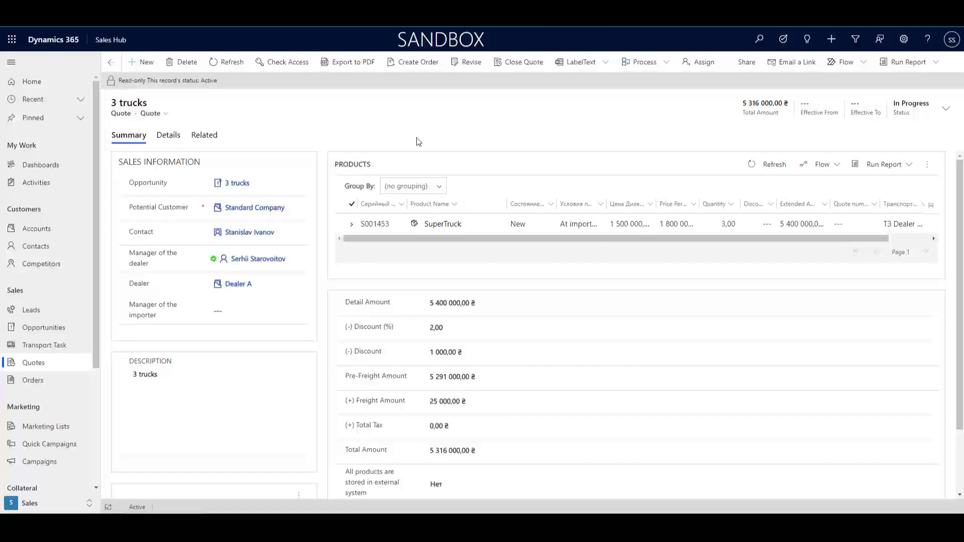
Create an order from the quote as Won on 02.04.2021 with description 'won', closing the opportunity
left_click(406, 62)
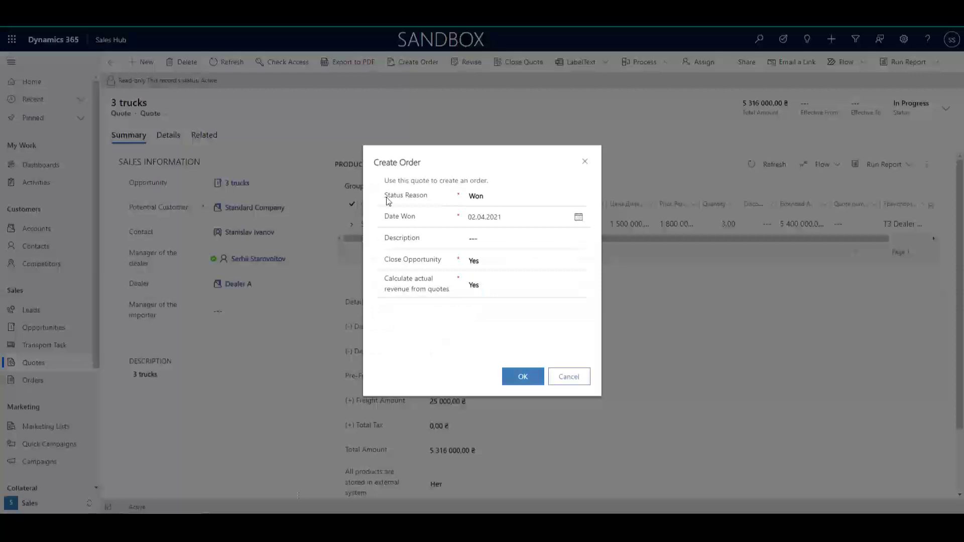
left_click(492, 240)
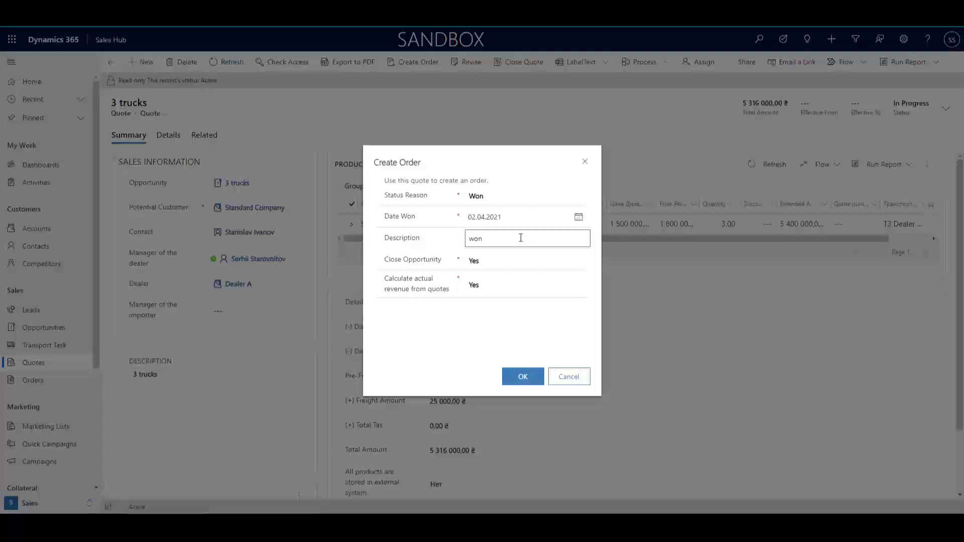
left_click(523, 379)
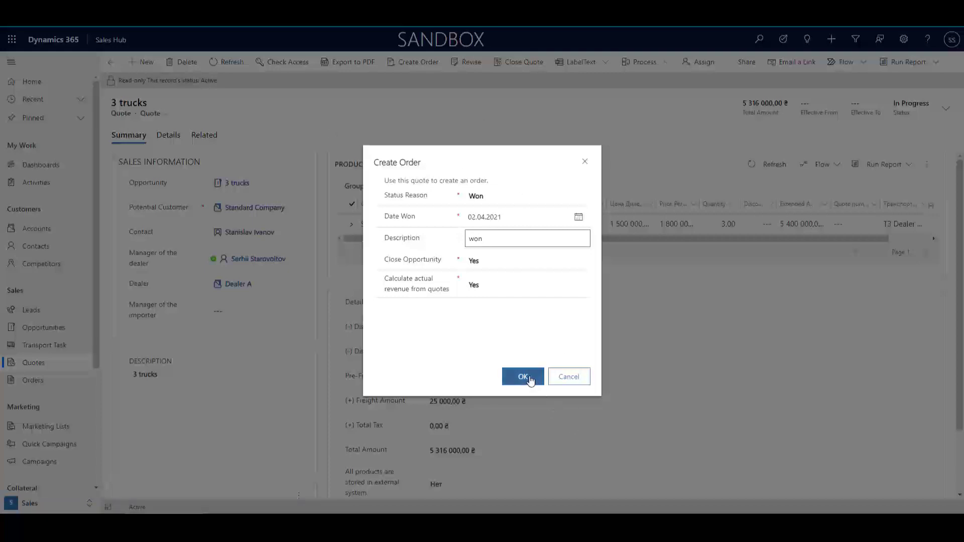